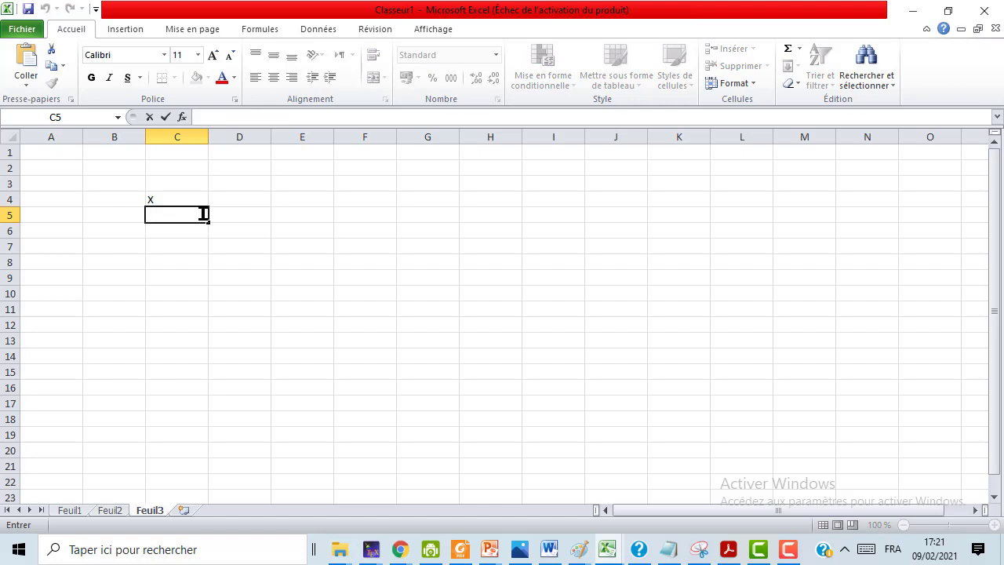
Step: Enter the formula =ALEA.ENTRE.BORNES(0;100) in cell C5 under the X heading
text(=al)
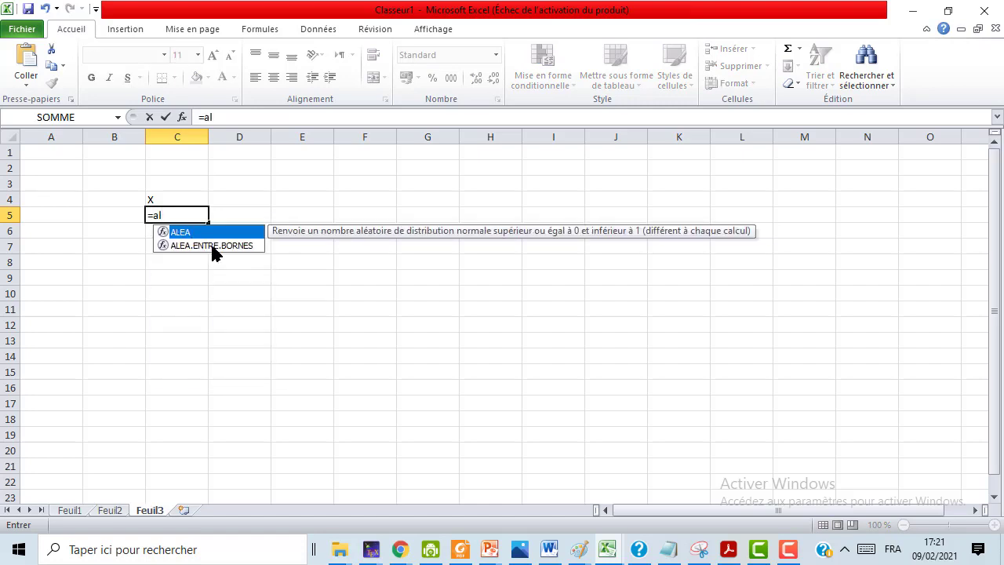
double_click(213, 245)
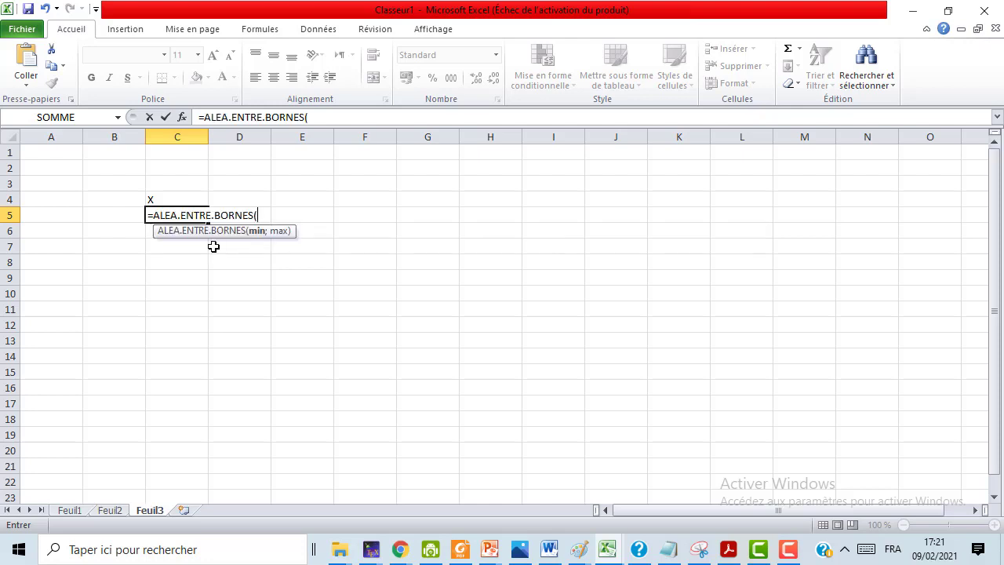
text(0,100))
key(Return)
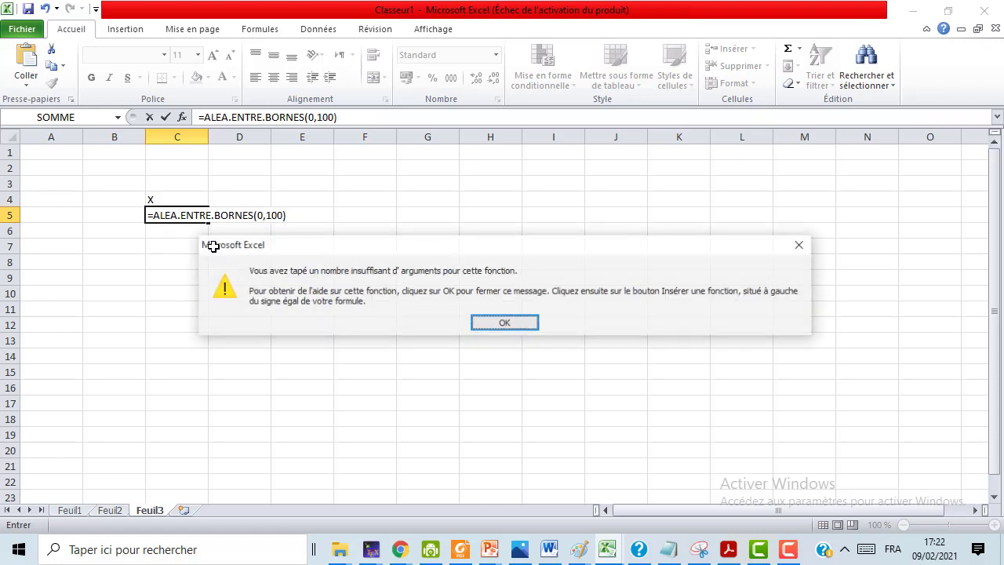
click(505, 323)
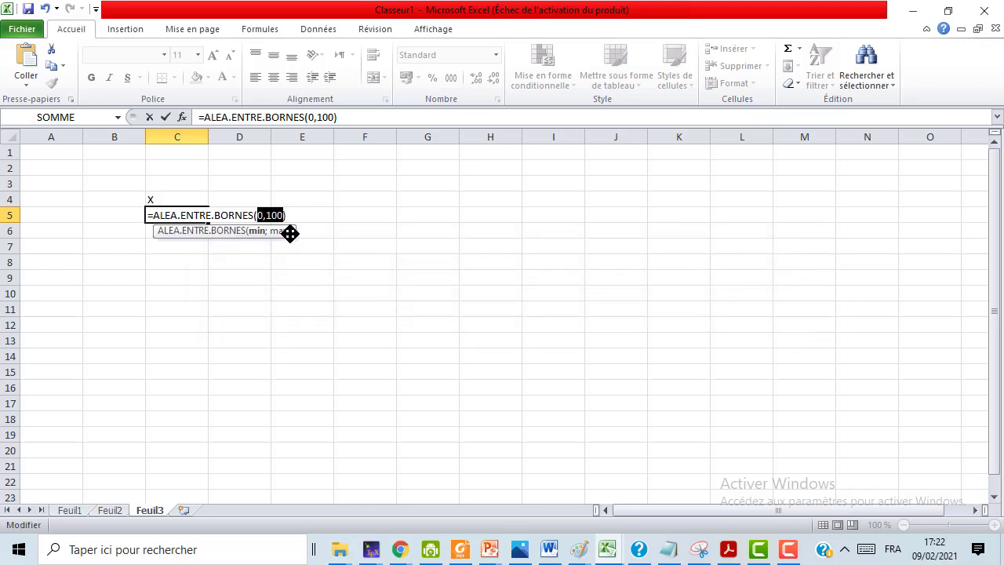
key(Left)
key(BackSpace)
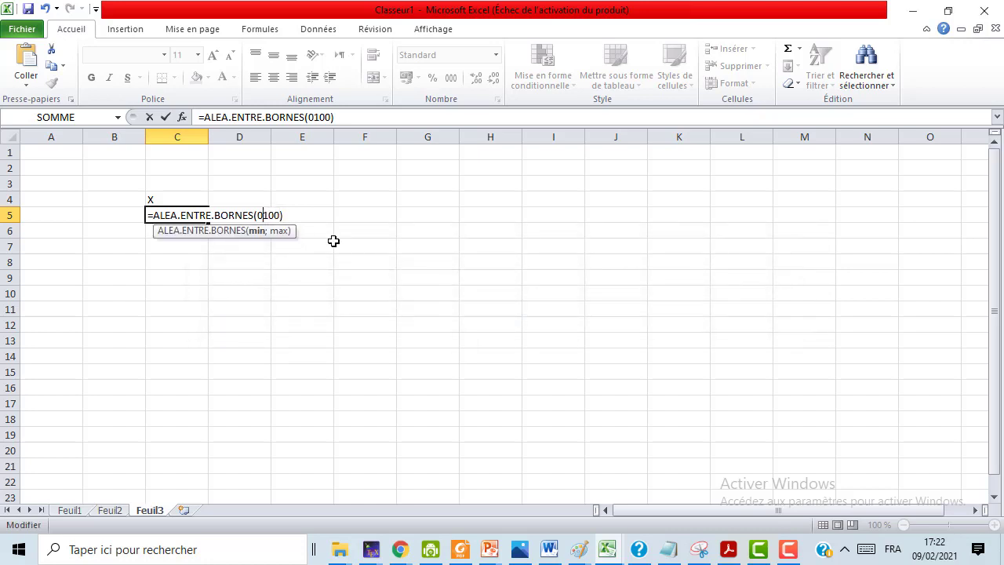
text(:)
key(BackSpace)
text(;)
key(Return)
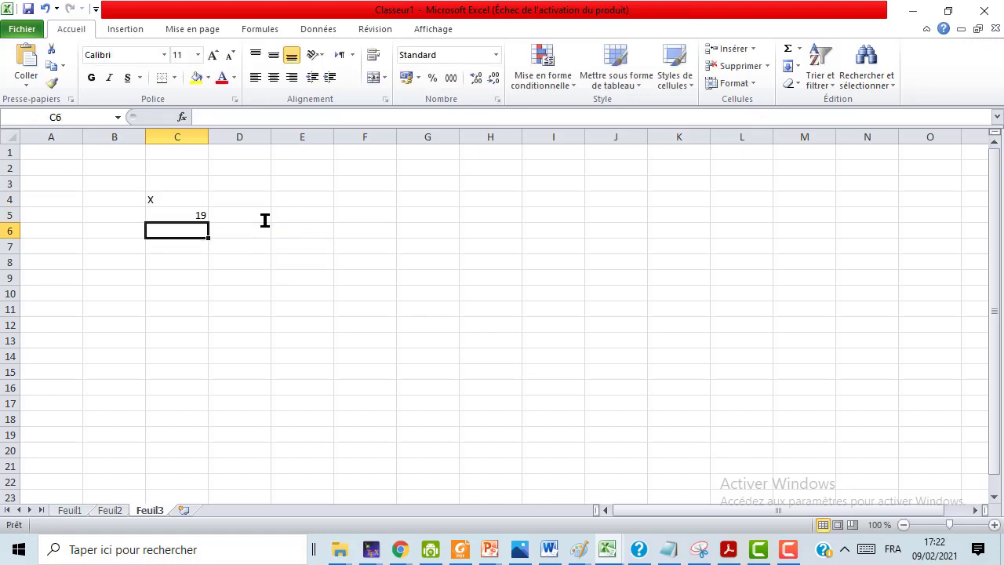
Step: Fill the random-number formula from C5 down to C500
click(186, 215)
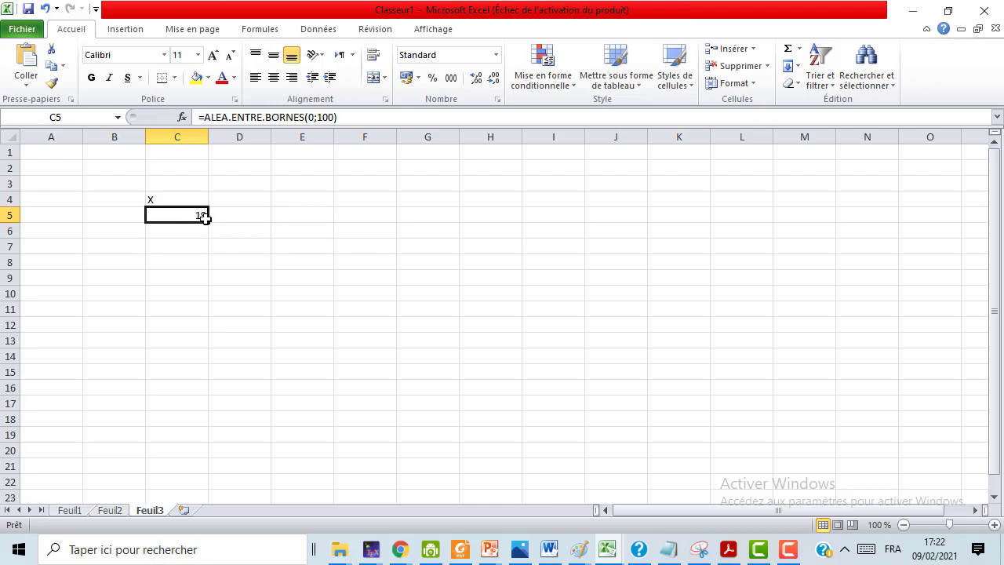
drag(207, 222, 103, 193)
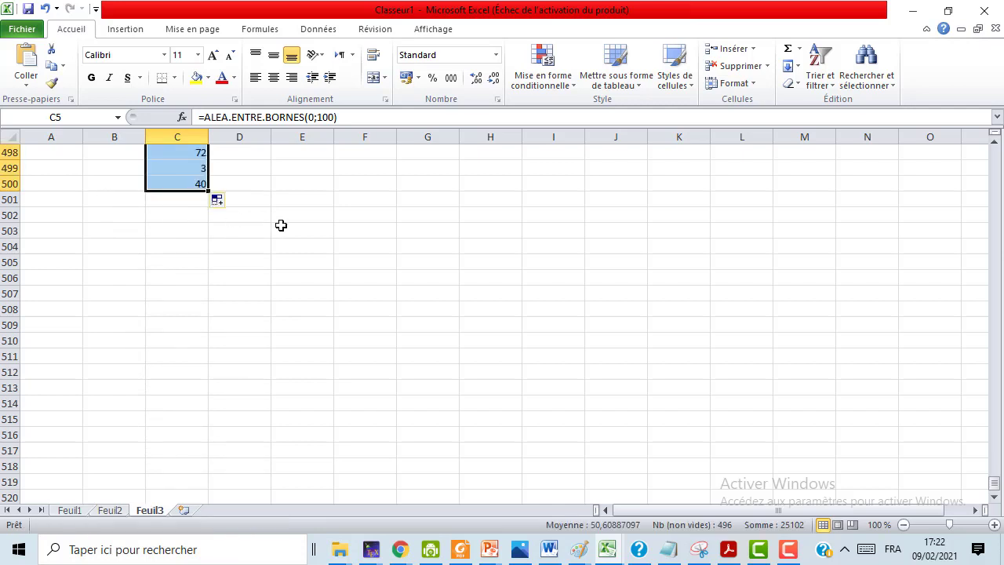
Step: Look over the filled random values in column C from row 500 back up to the start of the sheet
click(281, 225)
key(Up)
key(Up)
key(Up)
key(Up)
key(Up)
key(Up)
key(Up)
key(Up)
key(Up)
key(Up)
key(Up)
key(Up)
key(Up)
key(Up)
key(Up)
key(Up)
key(Up)
key(Up)
key(Up)
key(Up)
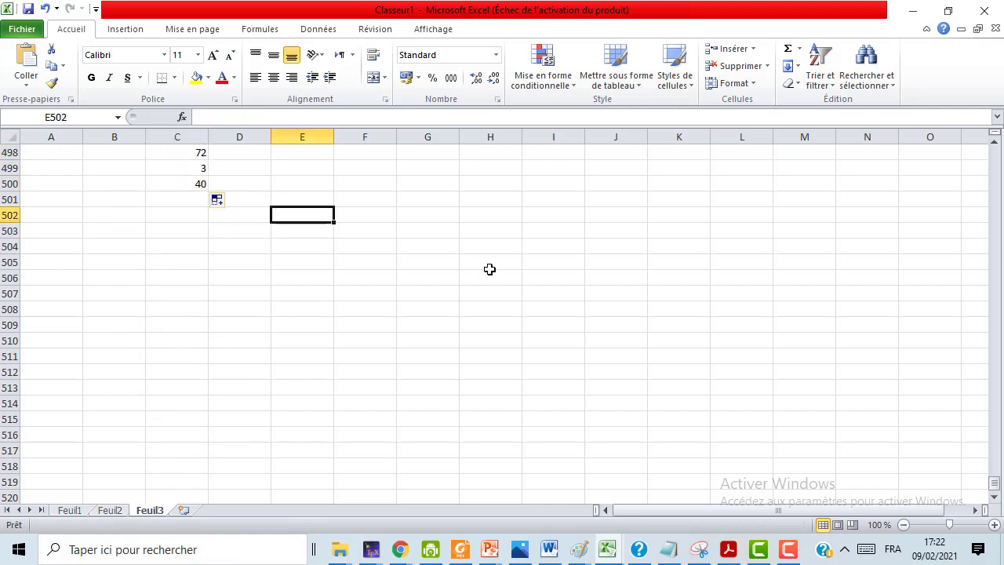
key(Up)
key(Up)
key(Up)
key(Up)
key(Up)
key(Up)
key(Up)
key(Up)
key(Up)
key(Up)
key(Up)
key(Up)
key(Up)
key(Up)
key(Up)
key(Up)
key(Up)
key(Up)
key(Up)
key(Up)
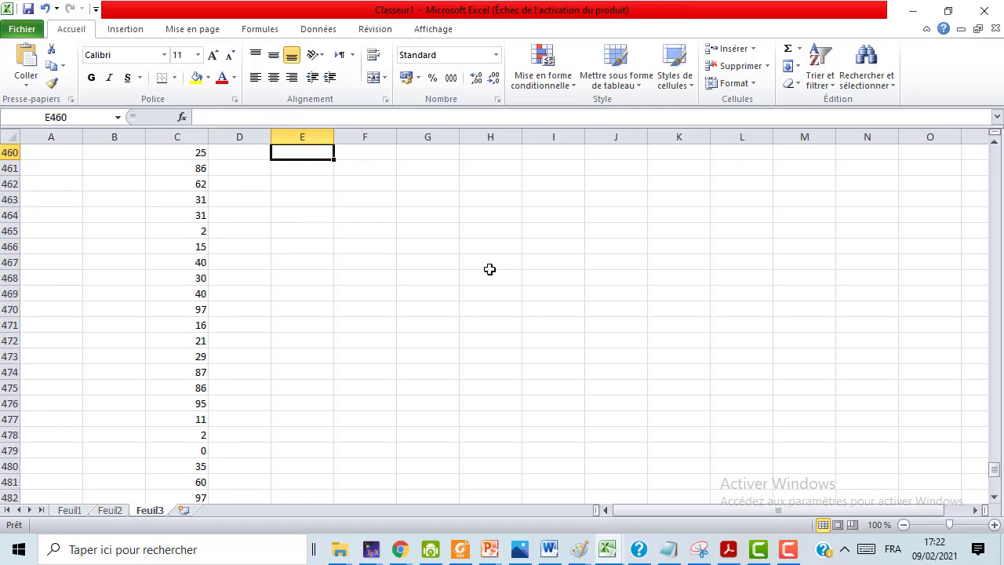
key(Up)
key(Up)
key(Up)
key(Up)
key(Up)
key(Up)
key(Up)
key(Up)
key(Up)
key(Up)
key(Up)
key(Up)
key(Up)
key(Up)
key(Up)
key(Up)
key(Up)
key(Up)
key(Up)
key(Up)
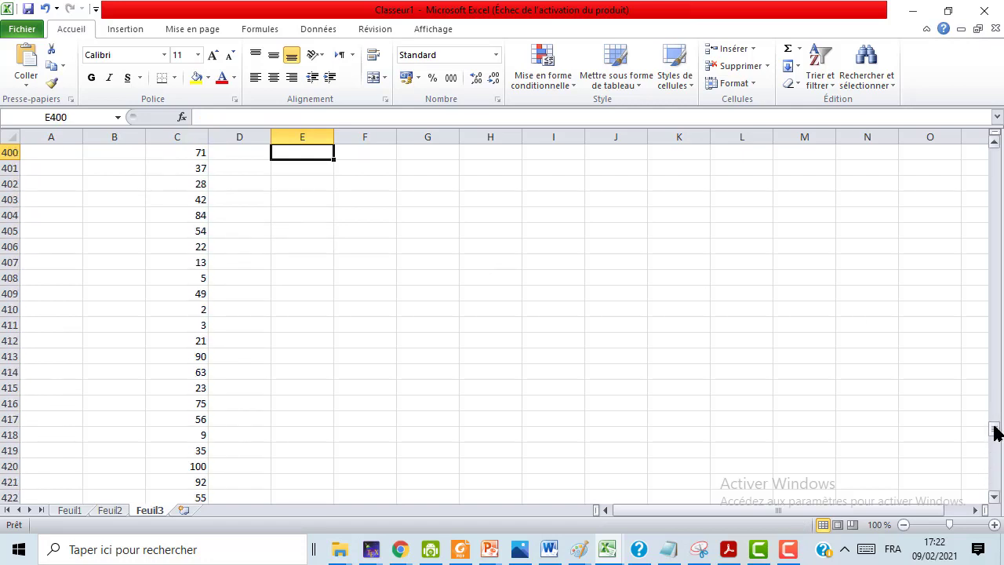
drag(994, 428, 1001, 144)
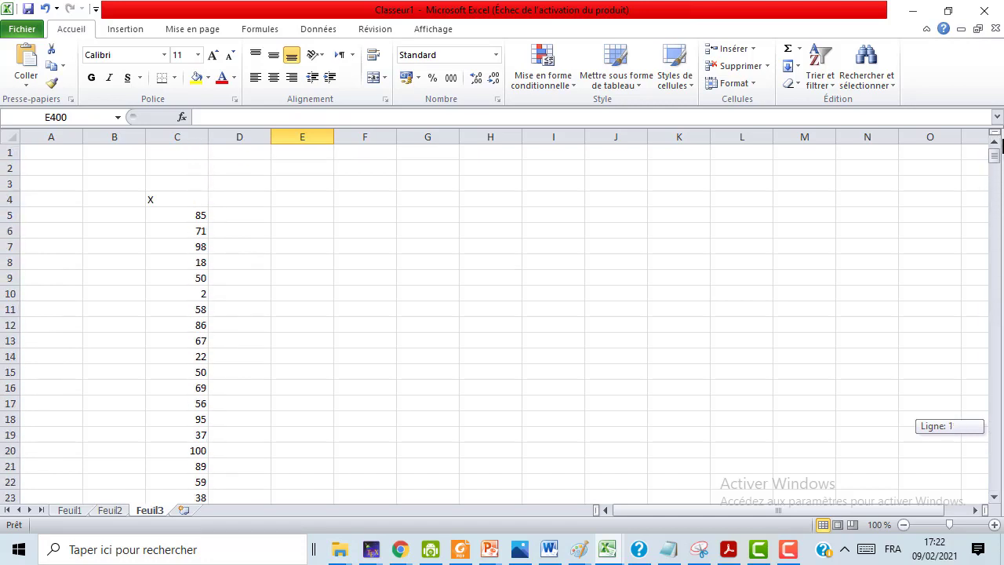
Step: Label cell E5 "min" and calculate the column's minimum in F5 with =MIN(C5:C500)
double_click(321, 210)
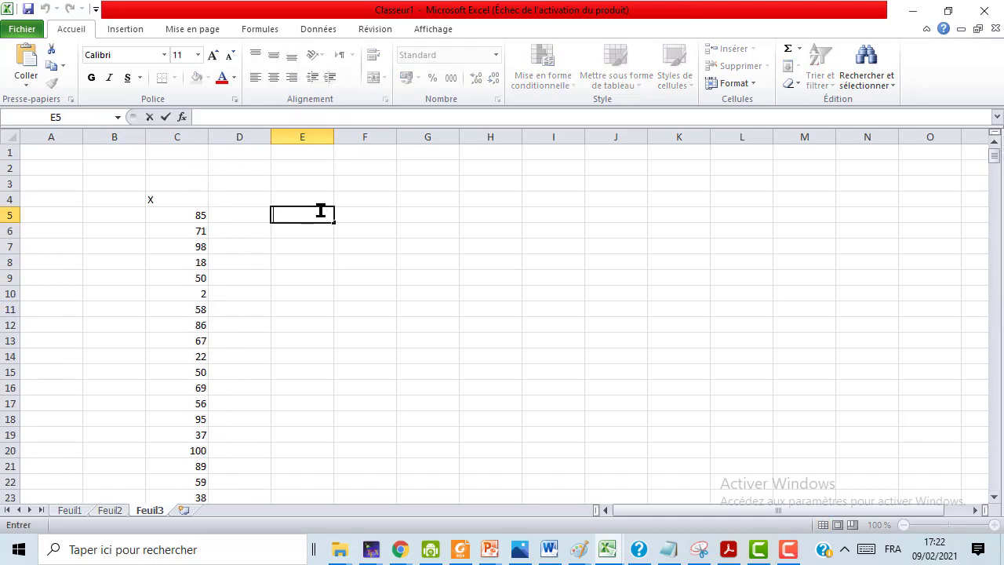
text(min)
key(Tab)
text(=)
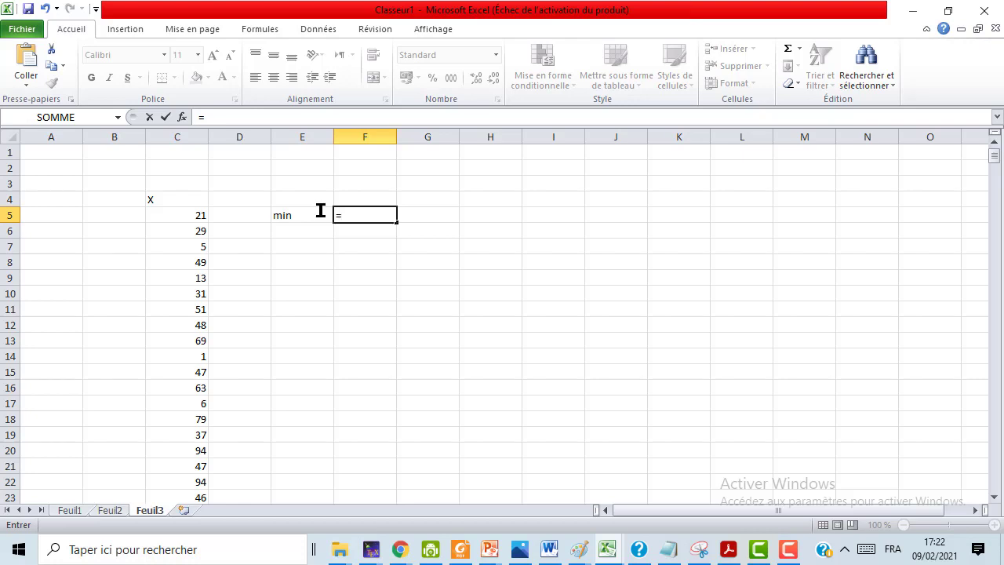
text(min)
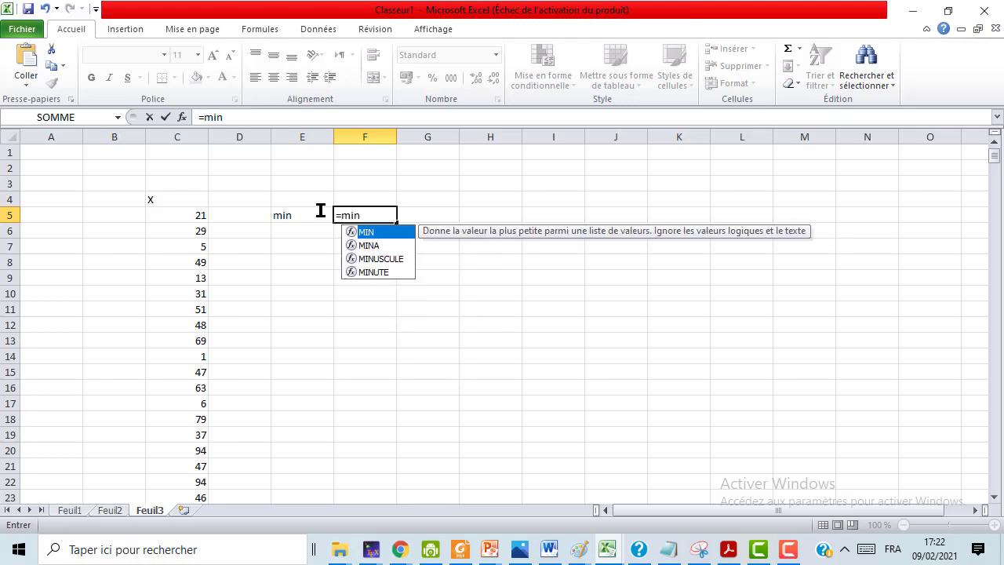
double_click(373, 232)
drag(203, 218, 193, 444)
text())
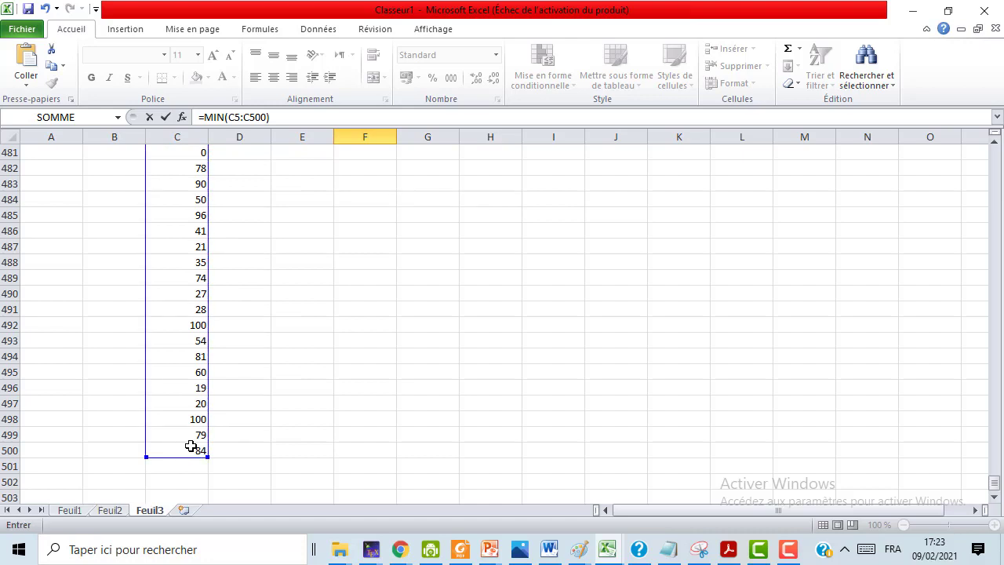
key(Return)
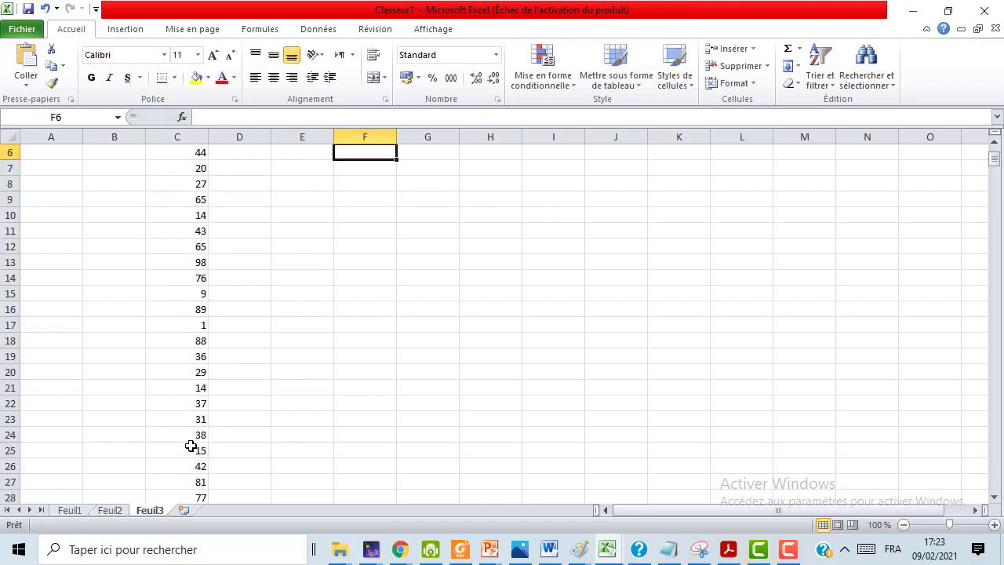
Step: Return to cell F5 and examine the minimum formula and its result
key(Up)
key(Up)
key(Up)
key(Up)
key(Up)
key(Down)
key(Down)
key(Down)
key(Down)
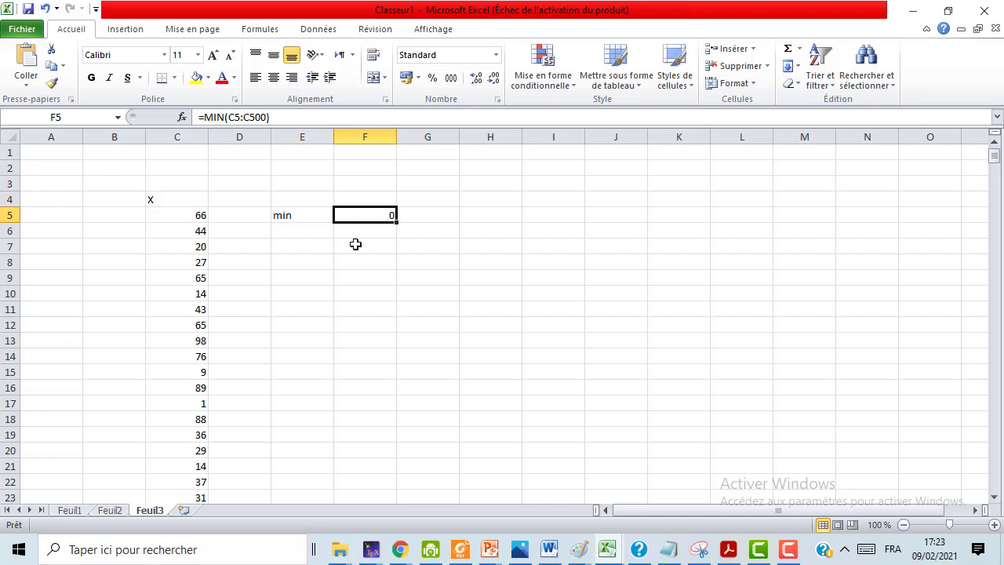
Step: Re-confirm the MIN formula in F5 several times without editing it, to observe how the random values in column C recalculate
double_click(360, 215)
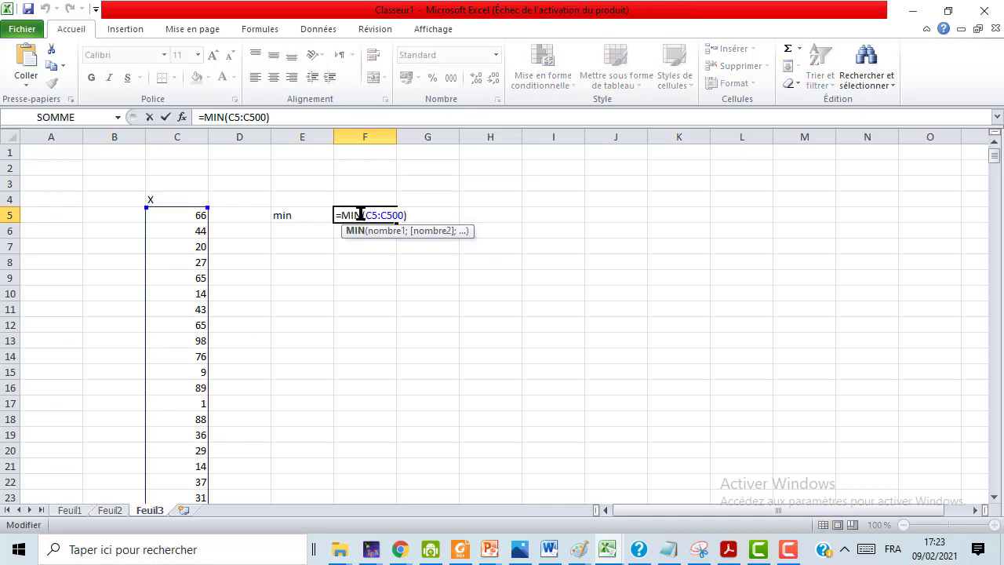
key(Return)
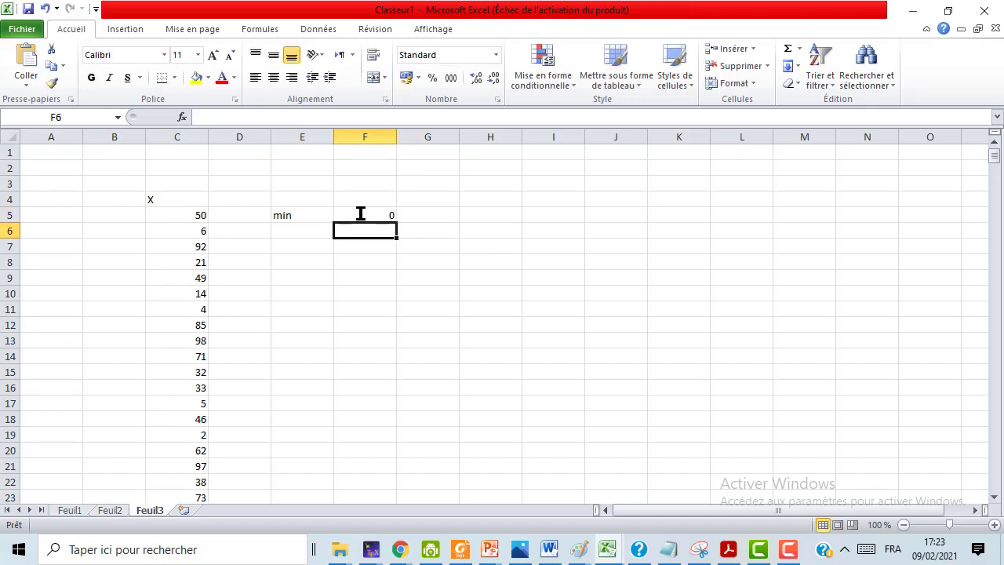
click(363, 213)
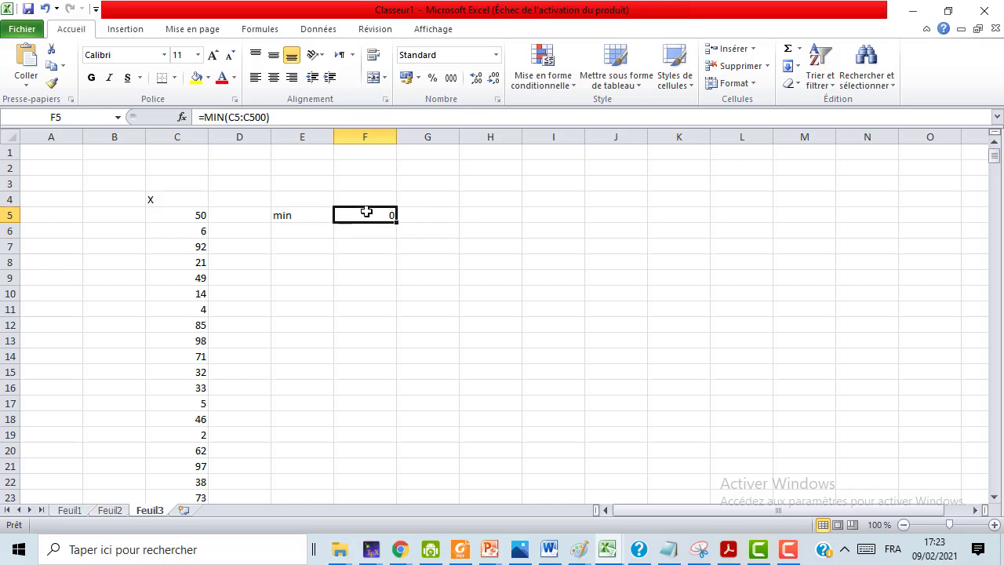
double_click(365, 212)
key(Return)
click(366, 212)
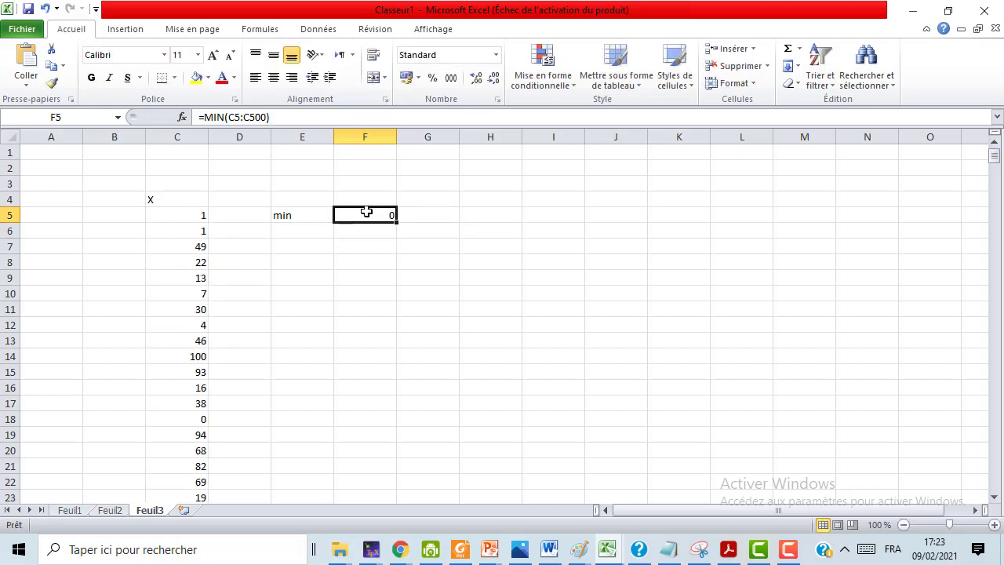
double_click(366, 212)
key(Return)
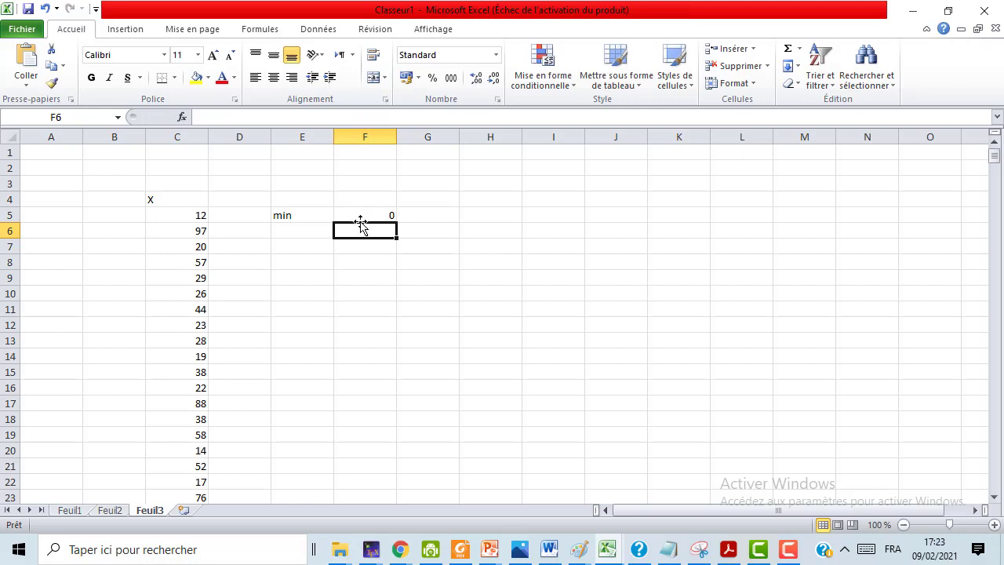
click(358, 207)
drag(359, 207, 360, 208)
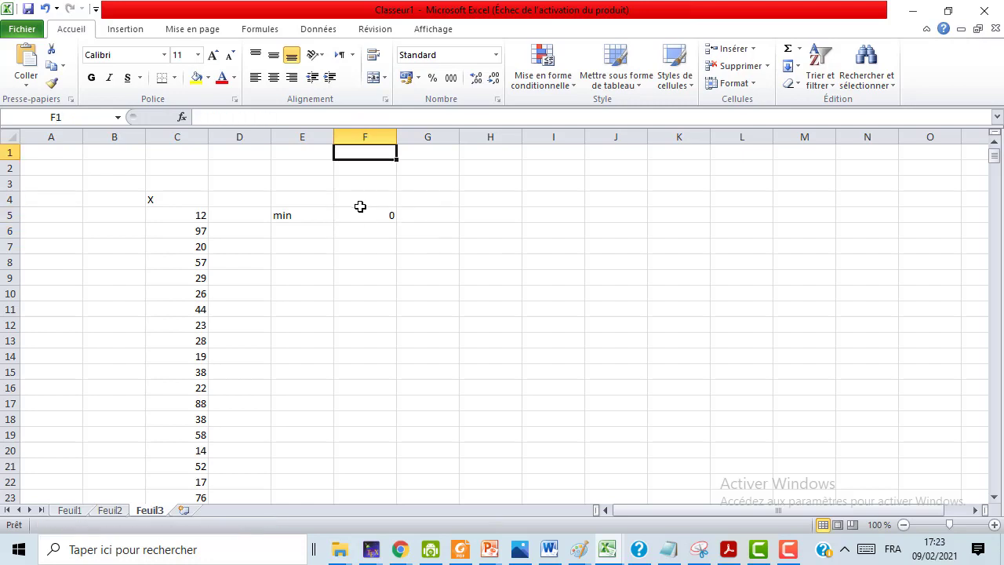
click(360, 208)
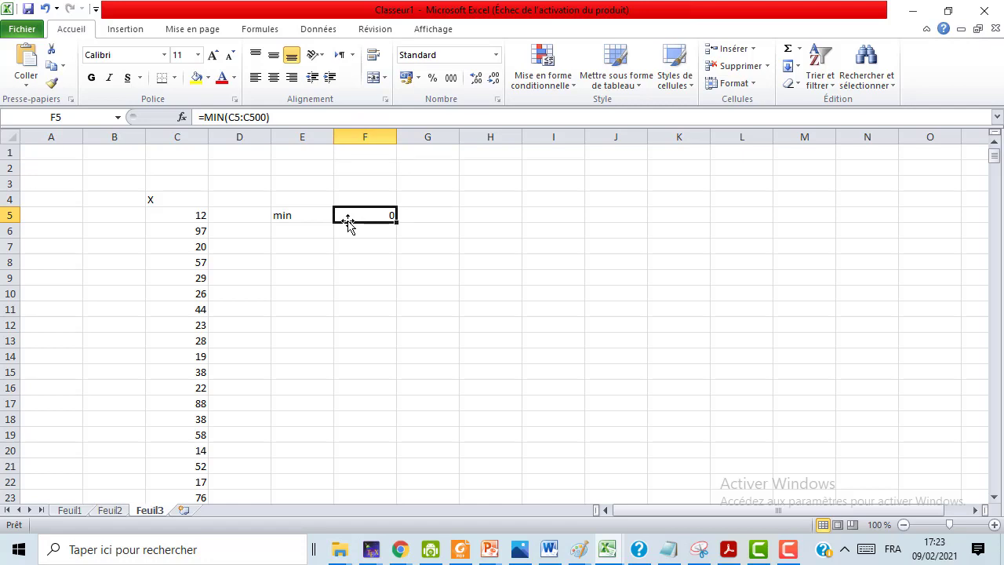
double_click(353, 211)
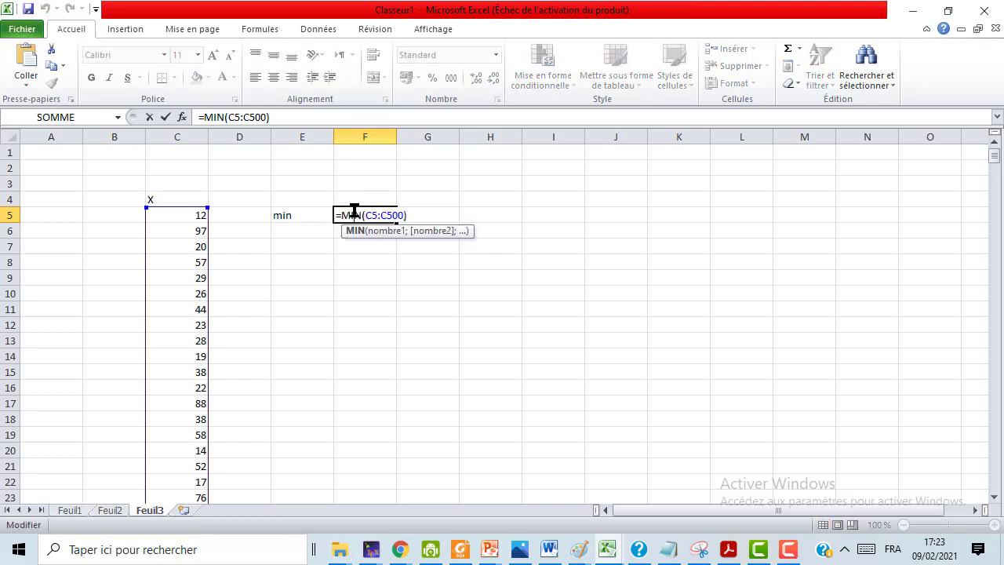
key(Return)
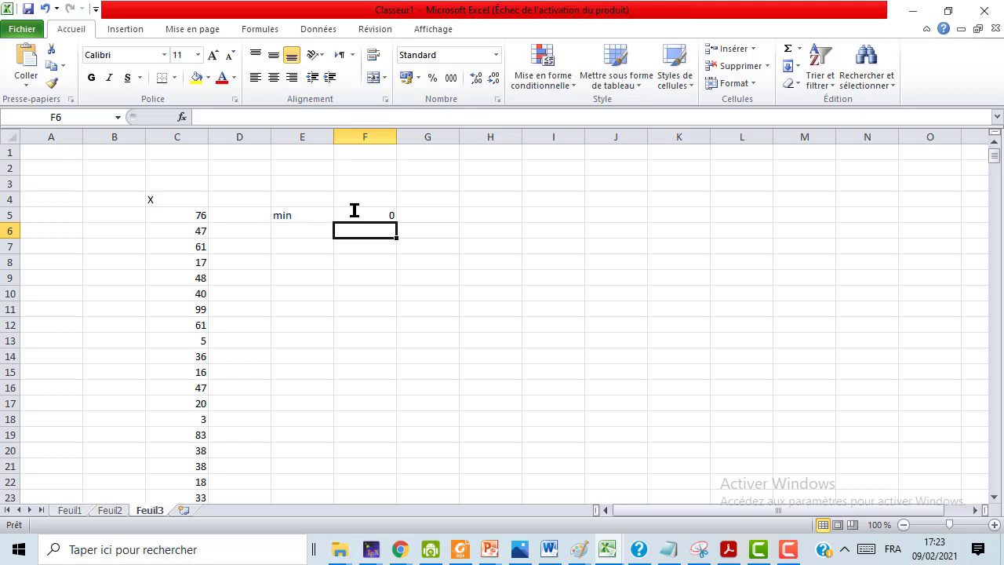
Step: Inspect the random formulas in C5 and C7, and recalculate the sheet twice more by re-confirming F5
click(198, 212)
click(192, 246)
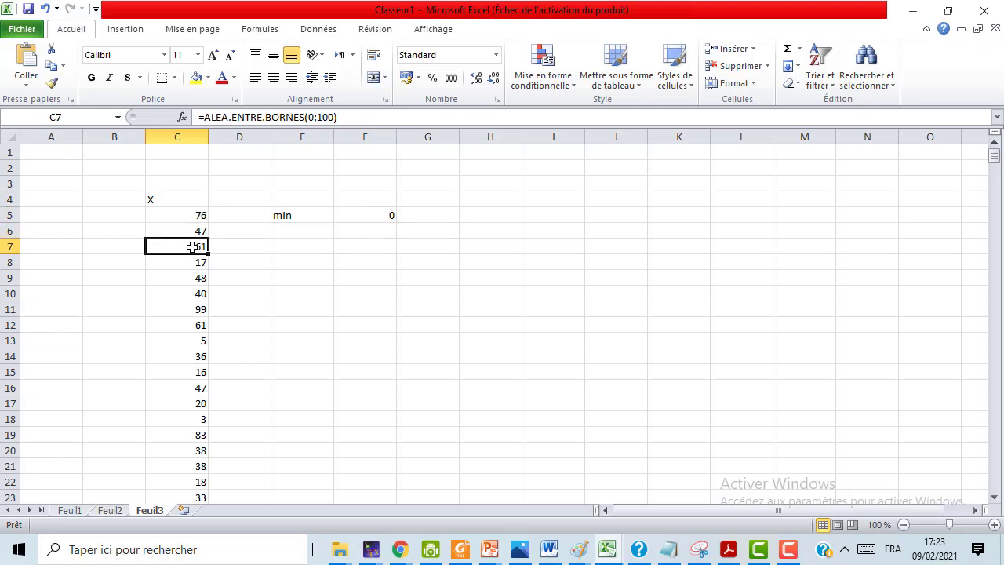
double_click(377, 211)
key(Return)
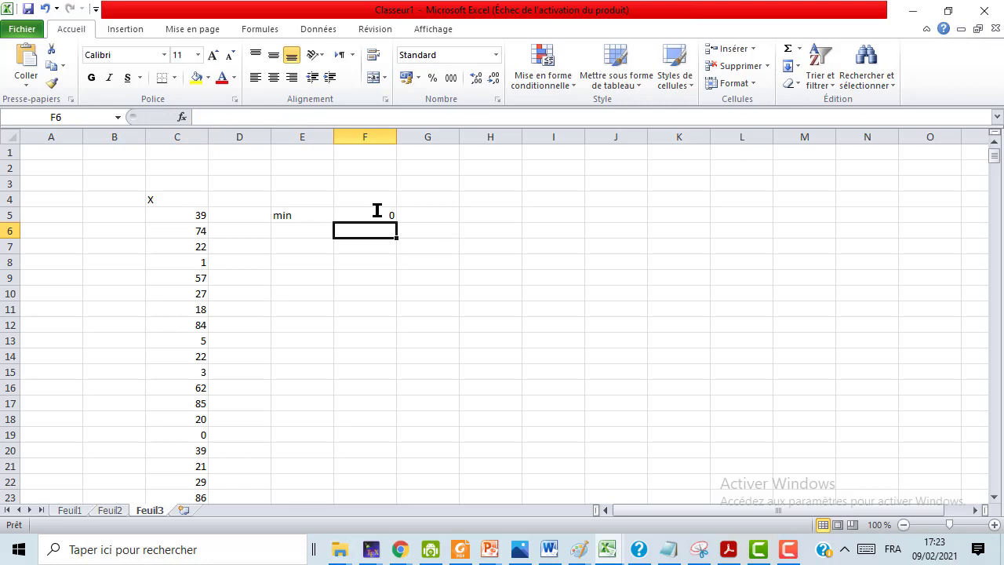
double_click(376, 211)
key(Return)
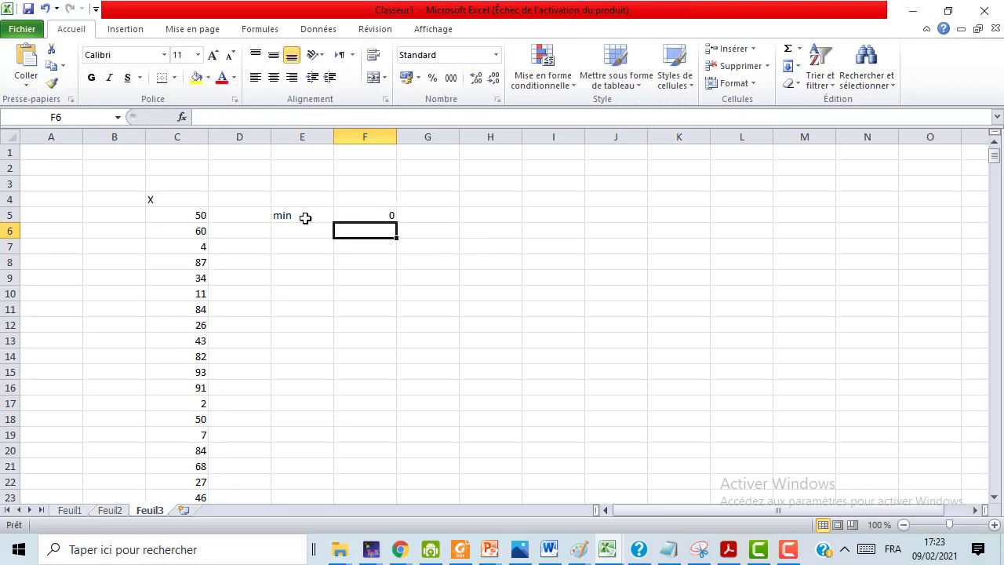
Step: Copy C5:C500 and paste it back in place starting at C5 as values only, replacing the random formulas
drag(180, 217, 175, 435)
right_click(171, 355)
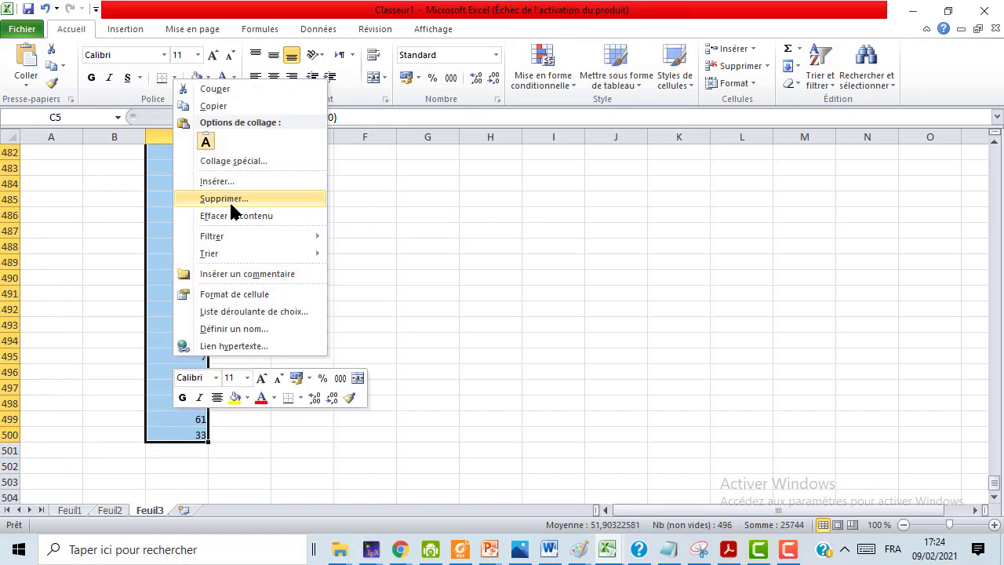
click(238, 107)
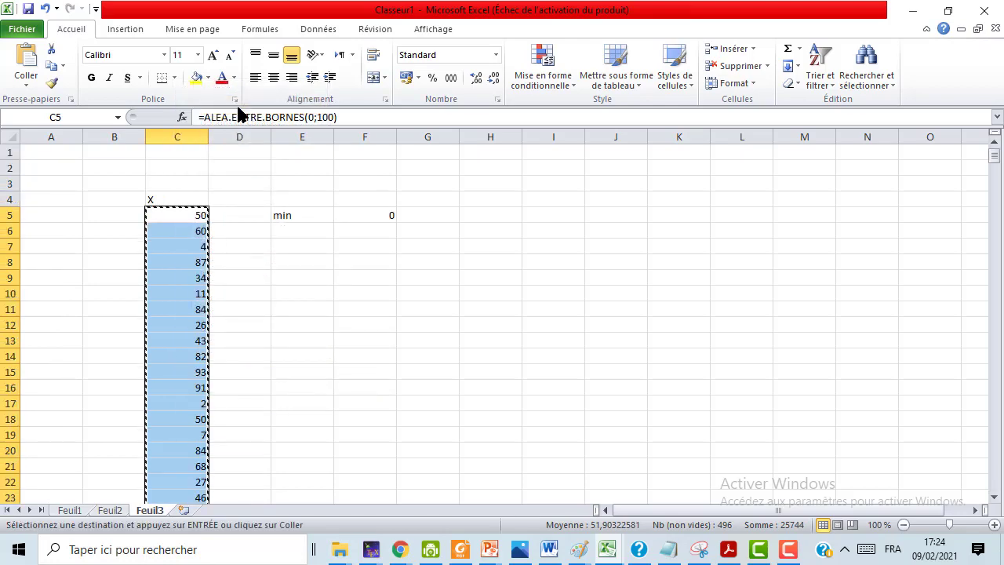
click(180, 218)
right_click(180, 217)
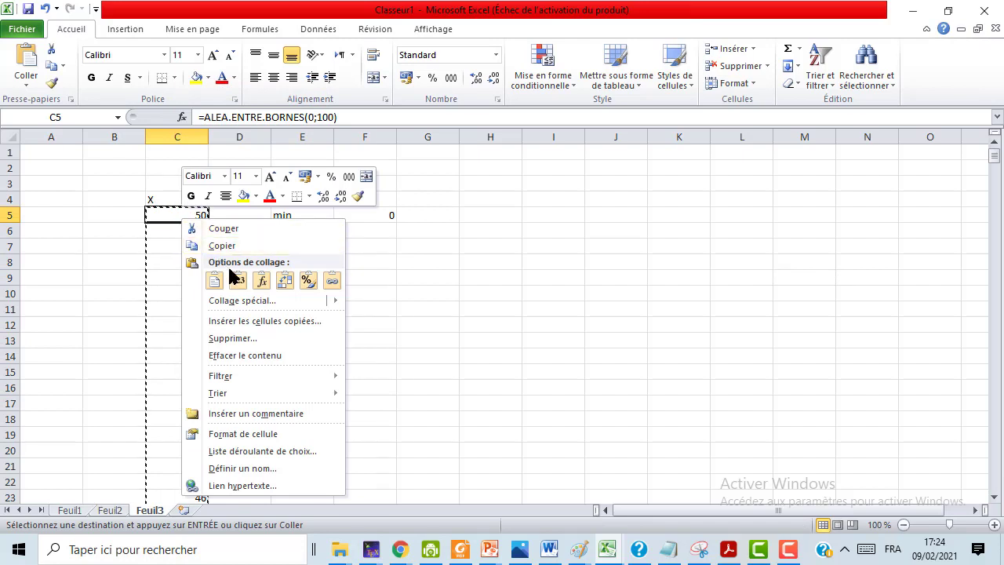
click(239, 281)
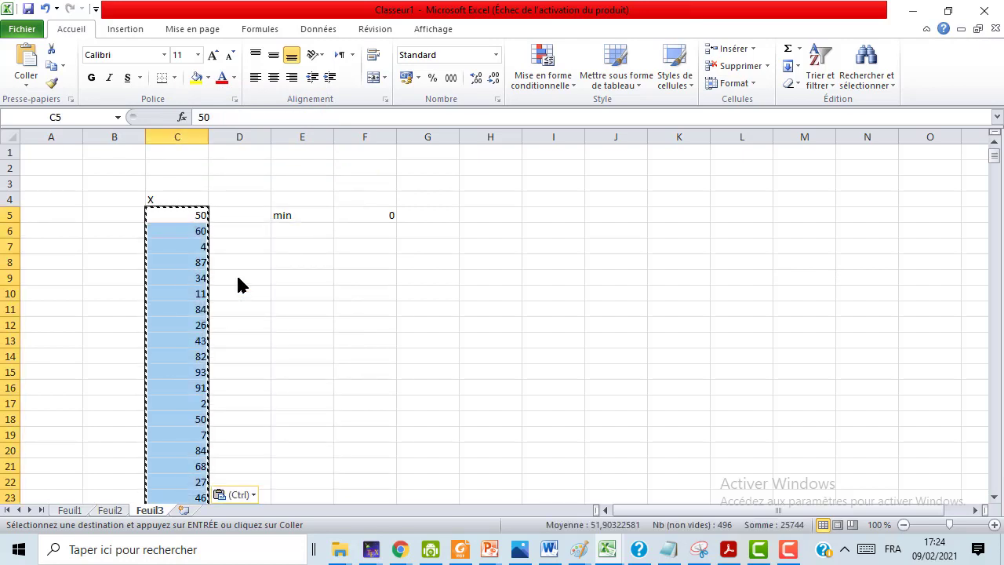
click(168, 225)
key(Up)
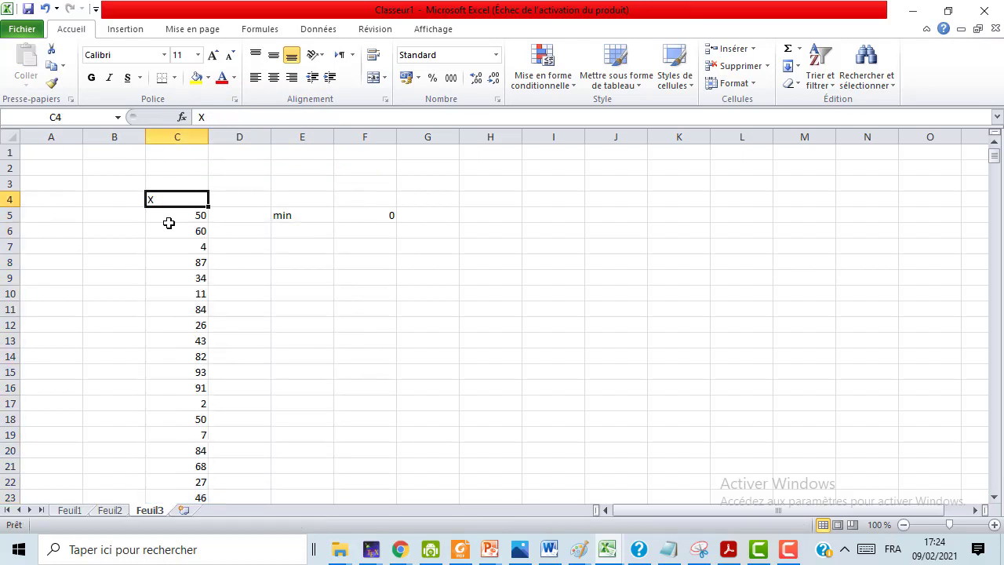
Step: Inspect cells C6, C5, C9 and C12 and re-confirm F5 to check that column C holds fixed values
double_click(172, 230)
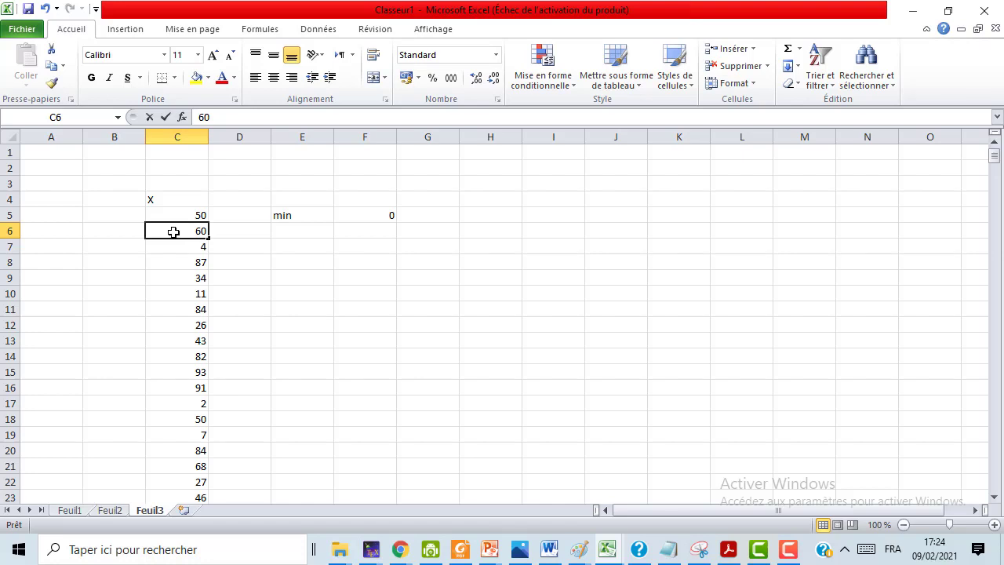
double_click(356, 219)
key(Return)
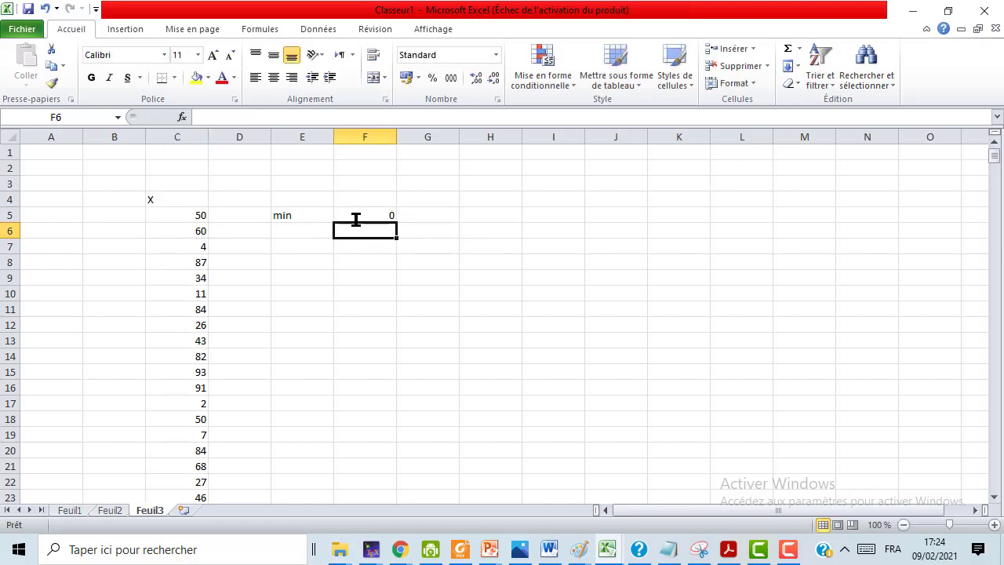
click(190, 219)
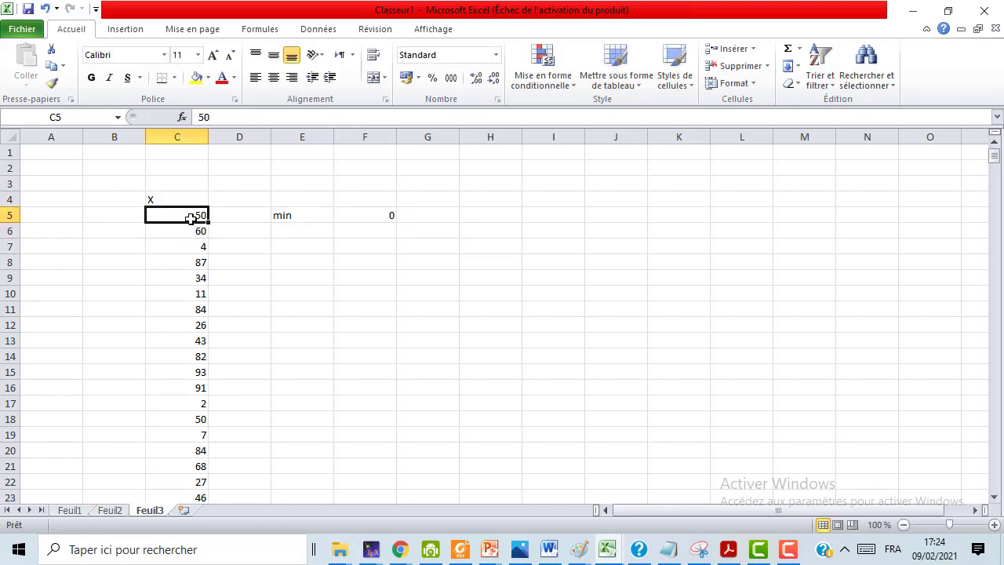
click(191, 276)
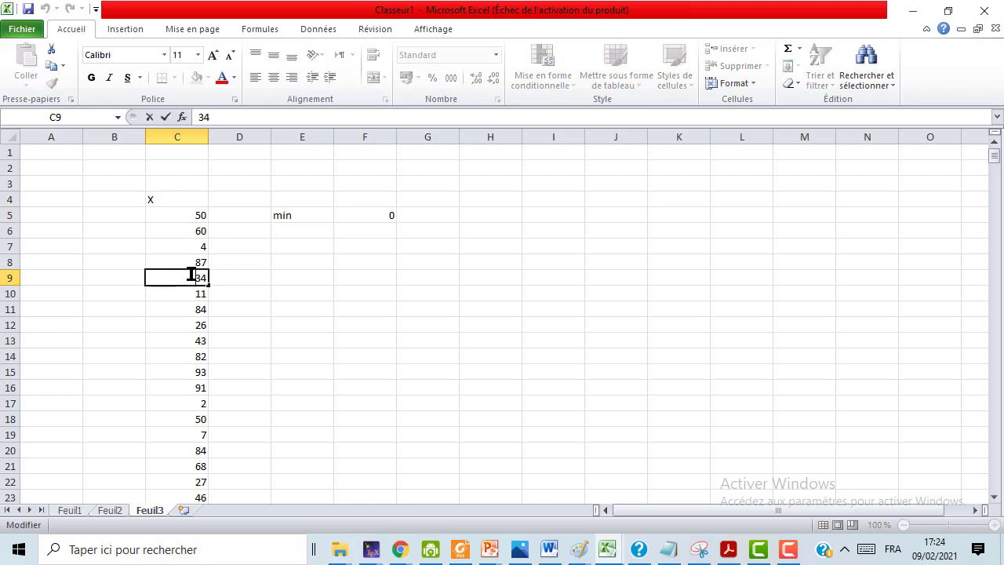
click(200, 319)
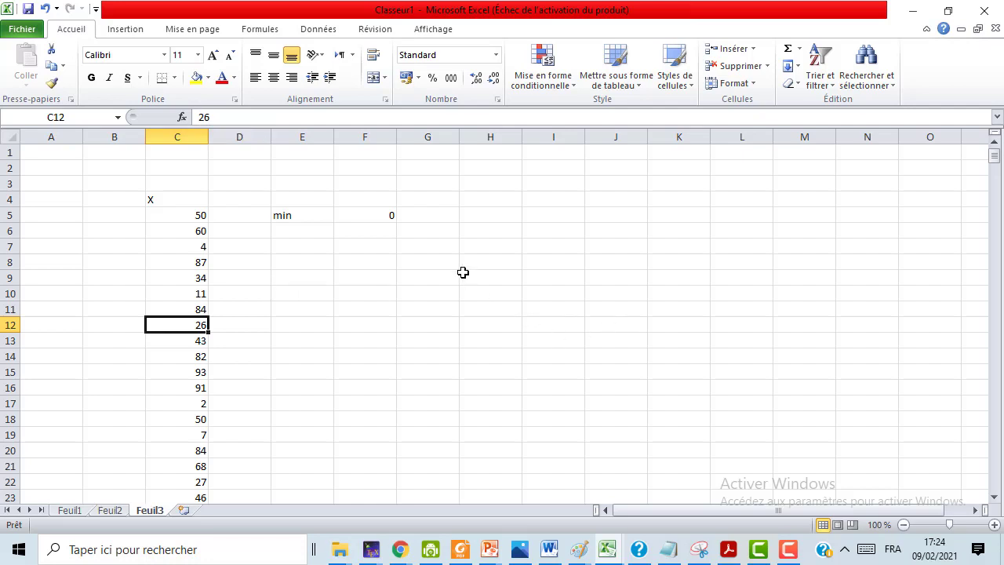
Step: Label E6 "max" and compute the maximum of C5:C500 in F6 with the MAX function
click(292, 231)
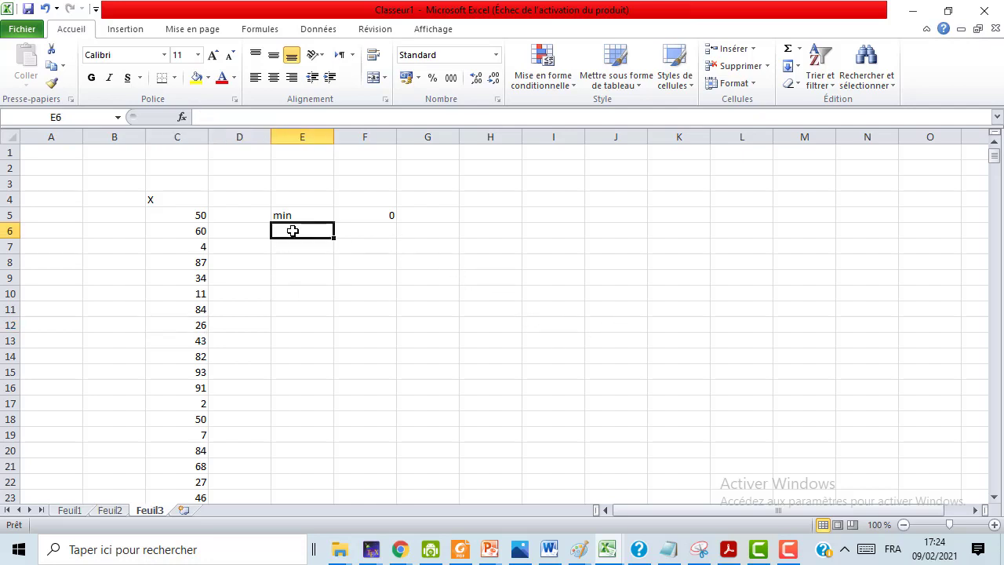
text(max)
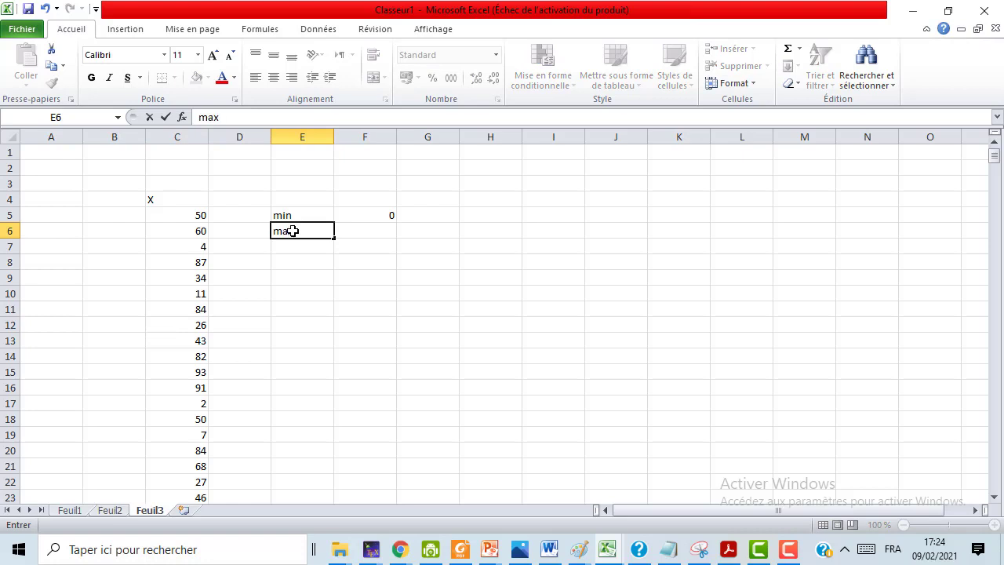
key(Tab)
text(=)
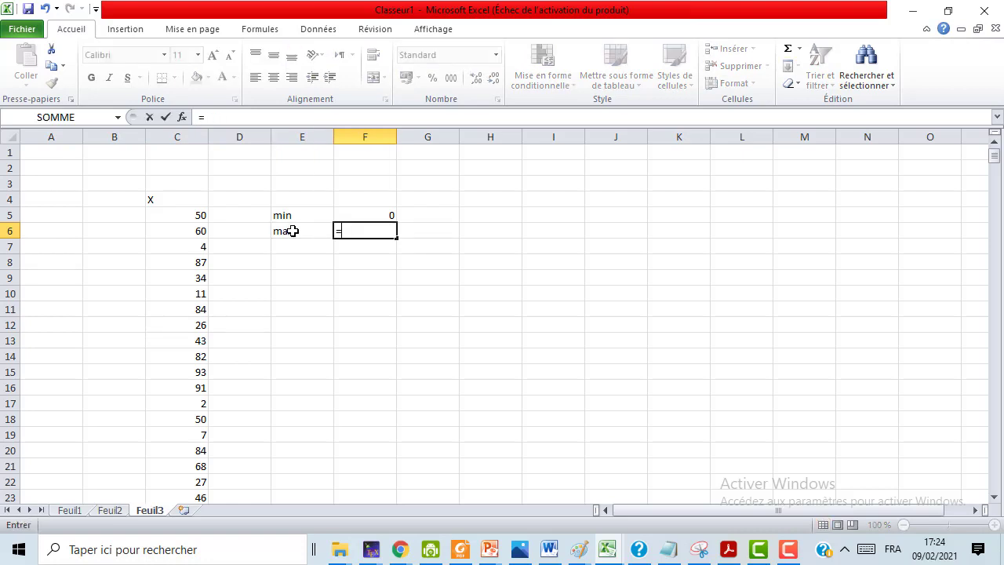
text(ma)
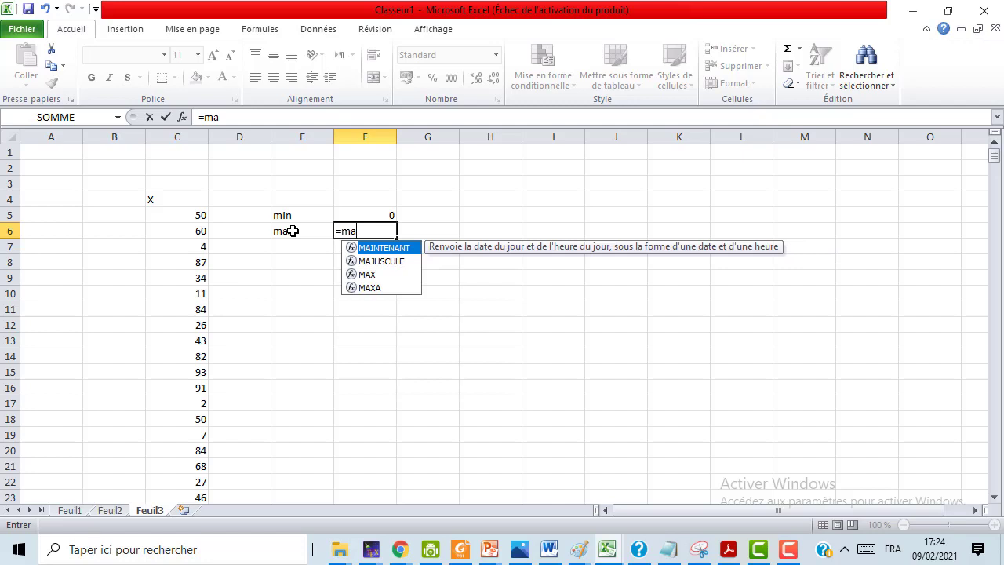
text(x)
key(Tab)
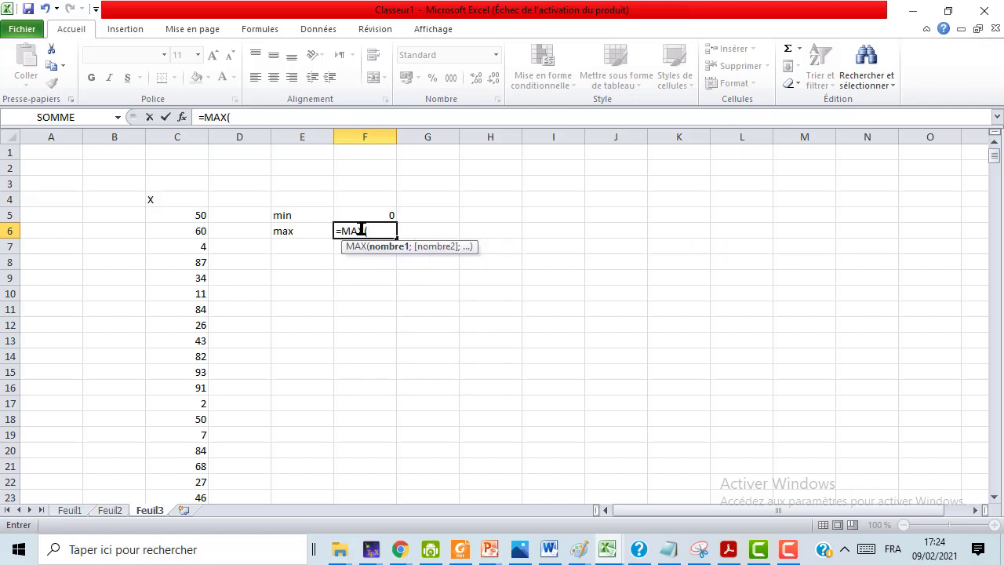
click(191, 212)
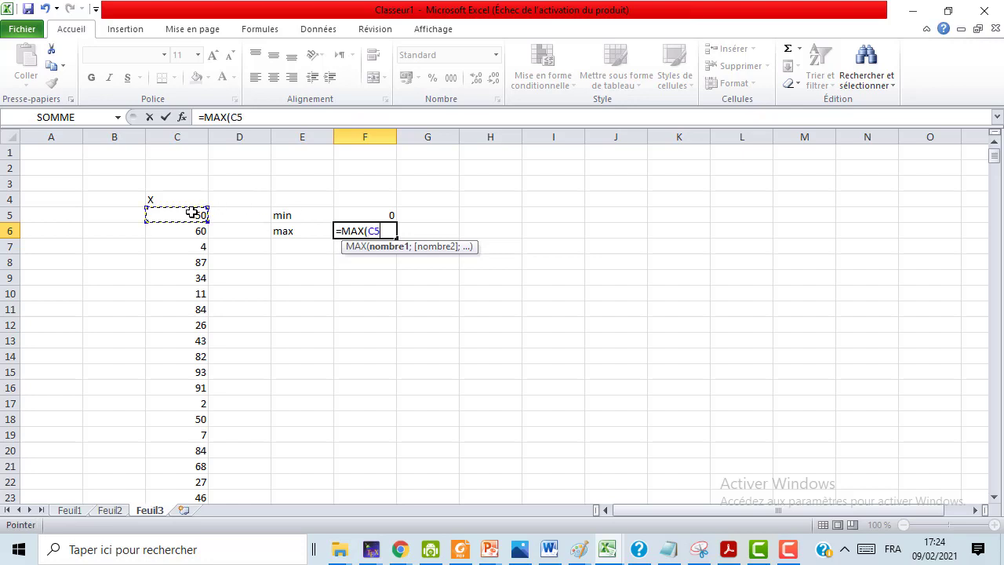
drag(191, 212, 190, 474)
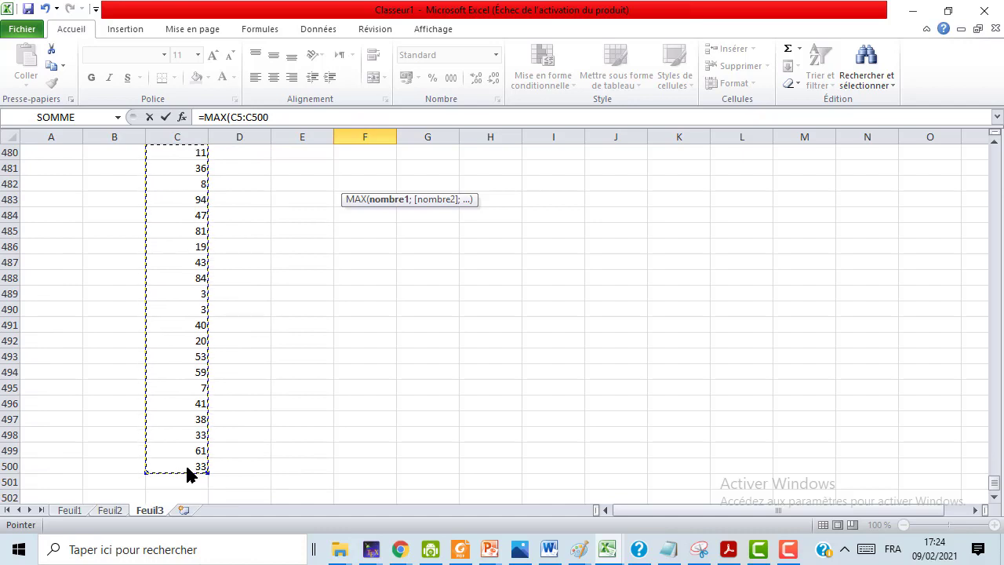
text())
key(Return)
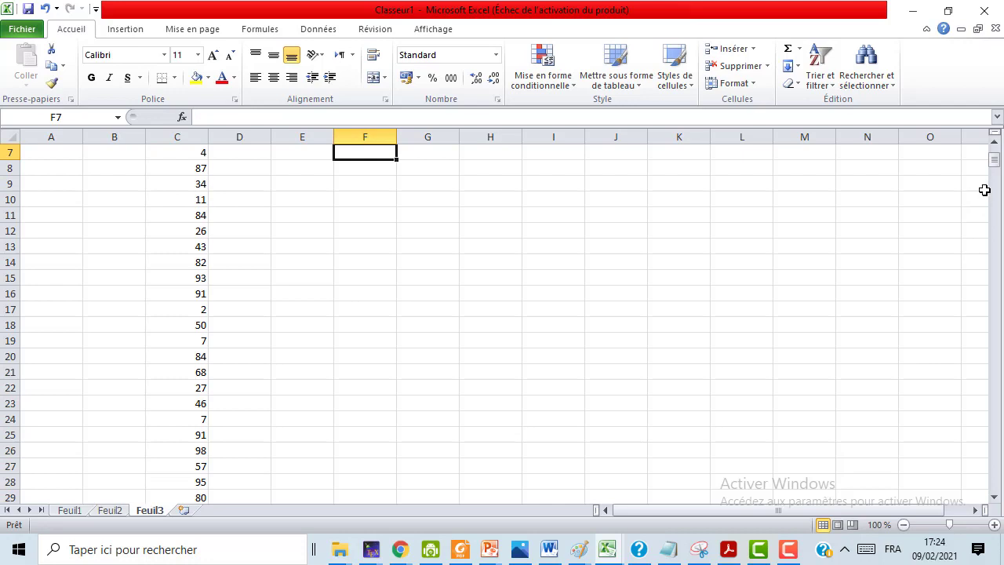
drag(995, 164, 995, 149)
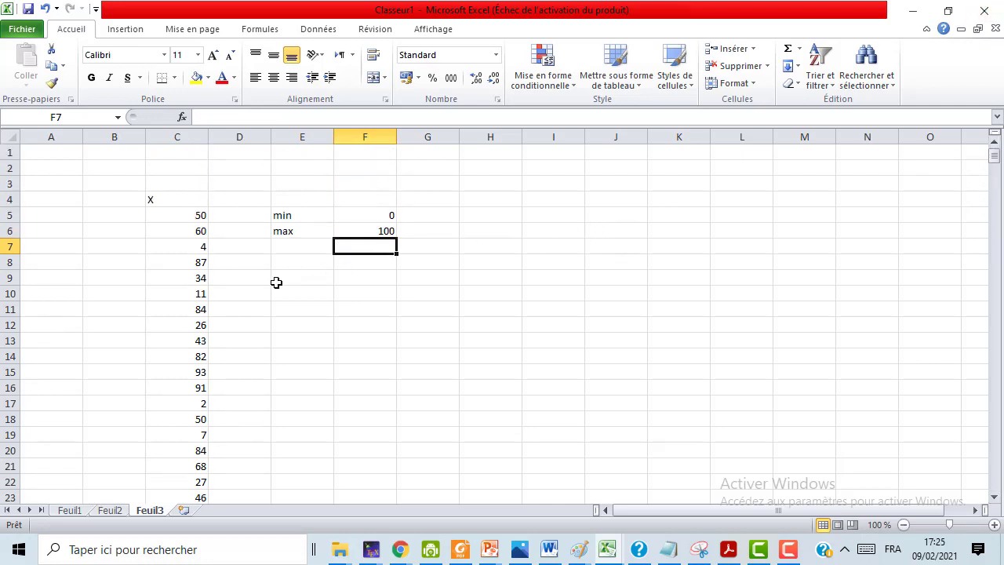
Step: Copy the range reference C5:C500 from the MAX formula in F6, leaving the formula without changing it
click(371, 230)
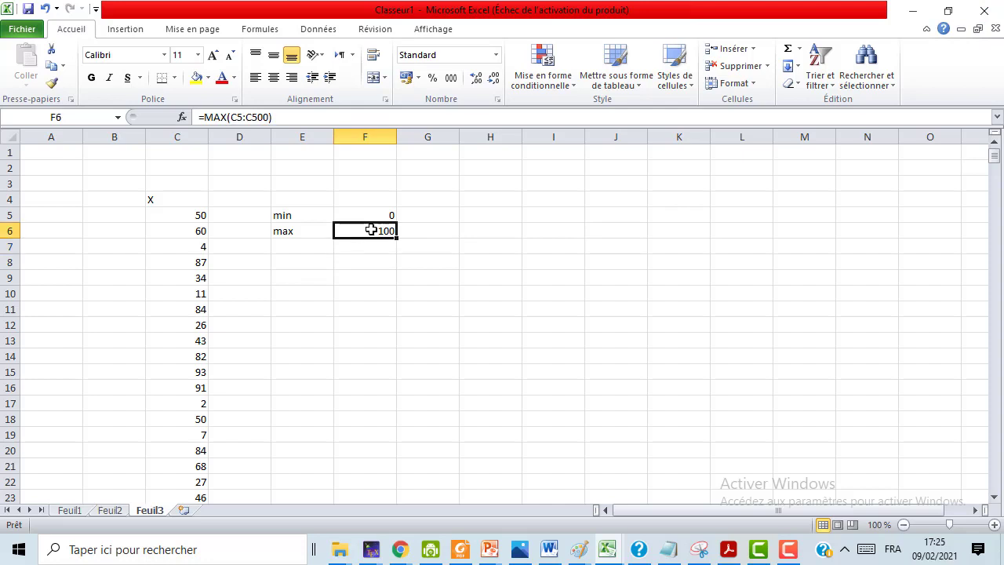
click(252, 116)
drag(268, 116, 231, 117)
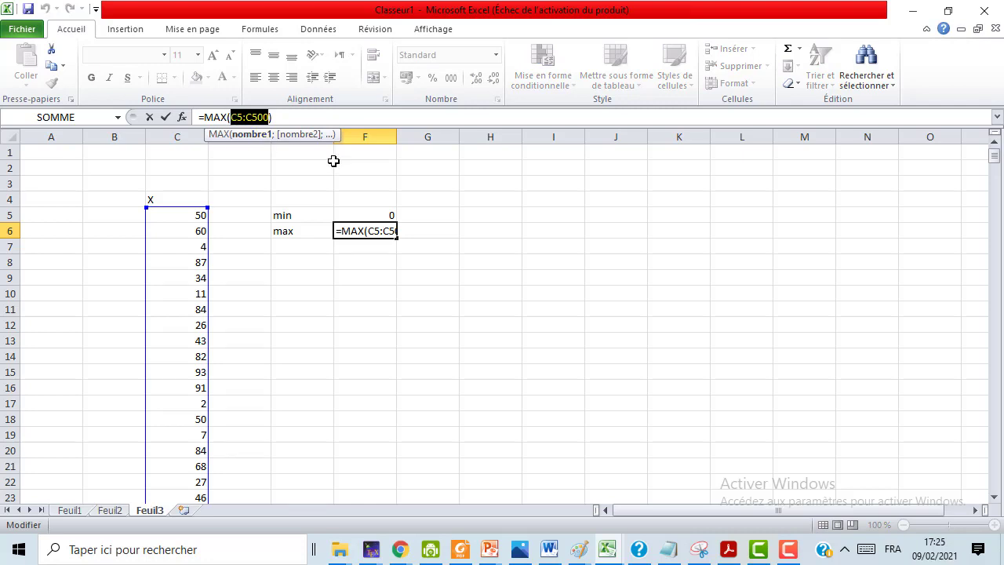
key(ctrl+c)
click(356, 278)
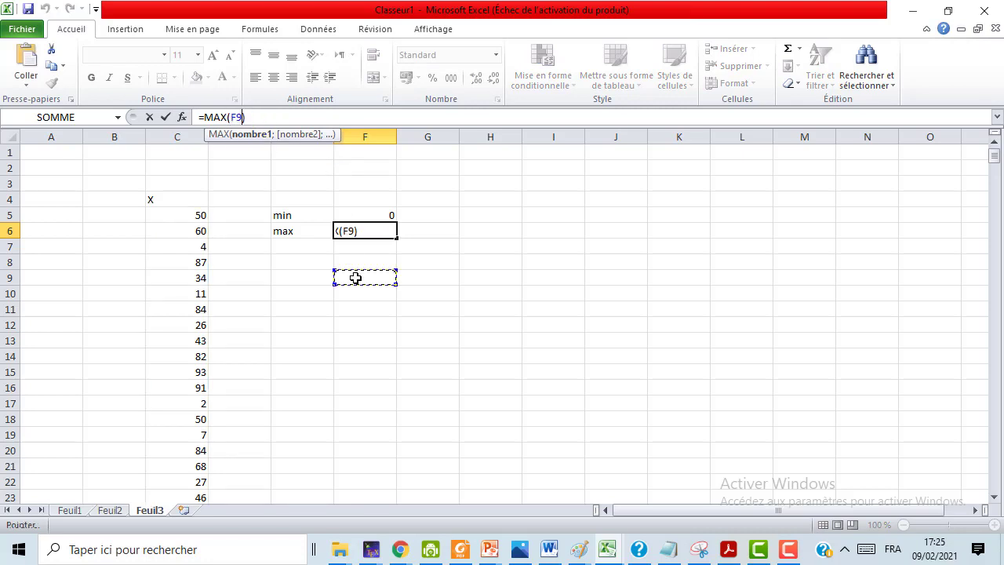
key(Escape)
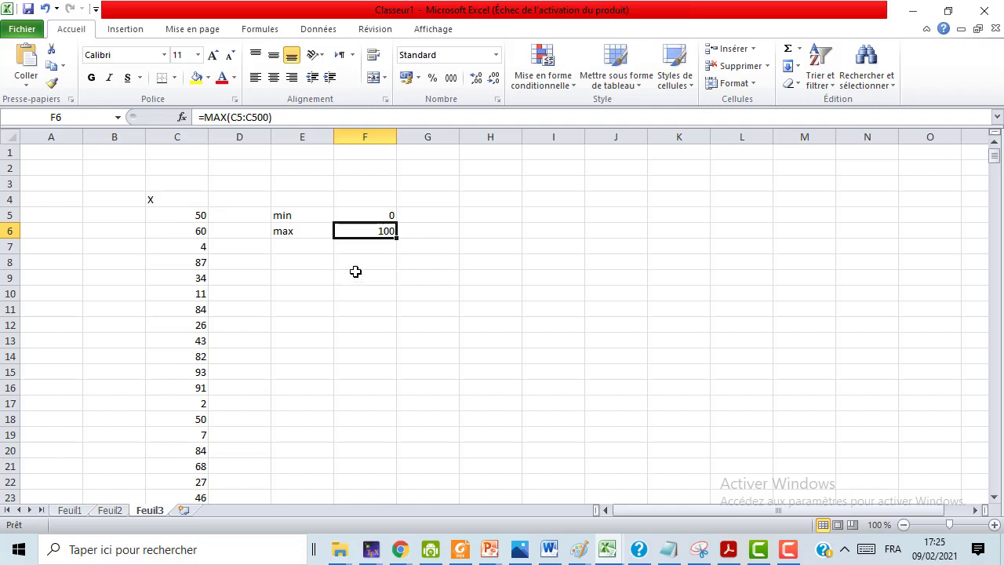
Step: Compute the average of C5:C500 in E8 with the MOYENNE function and move that cell to F8
click(299, 251)
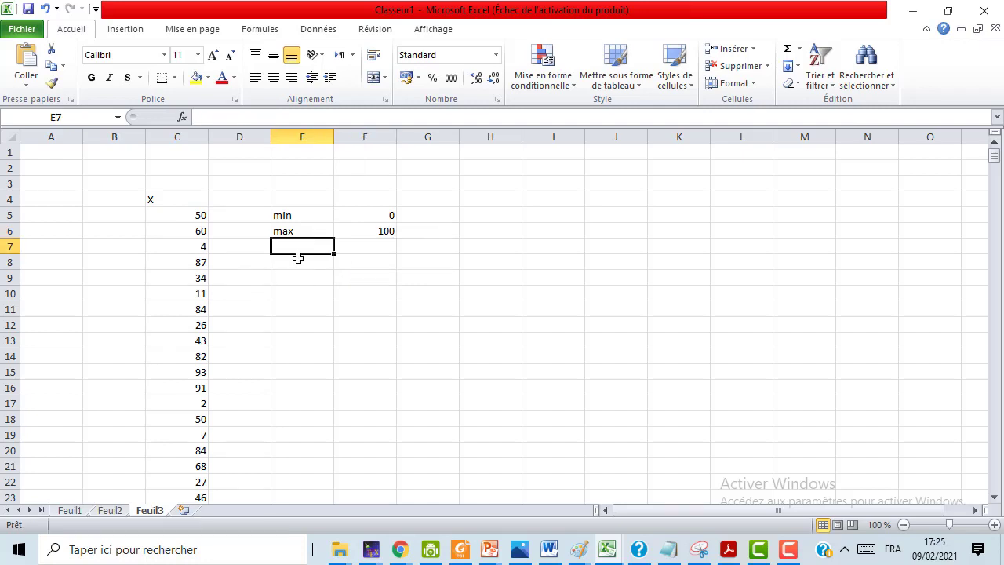
double_click(298, 259)
text(=m)
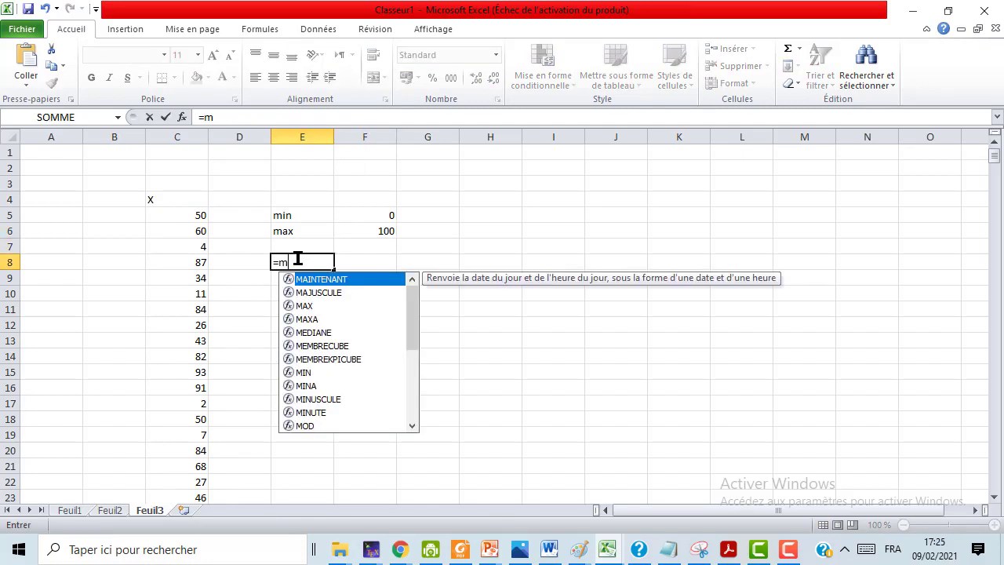
text(oy)
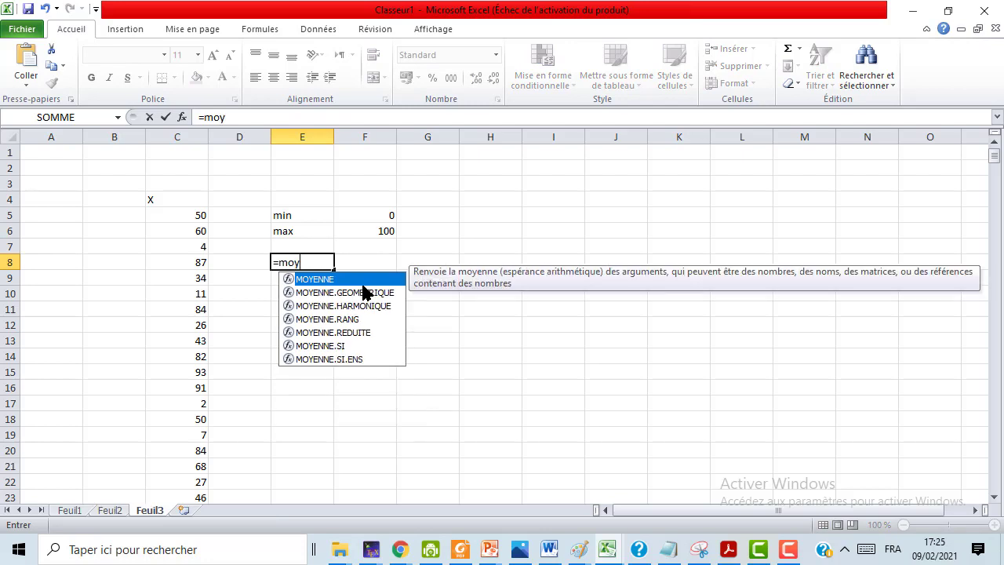
key(Tab)
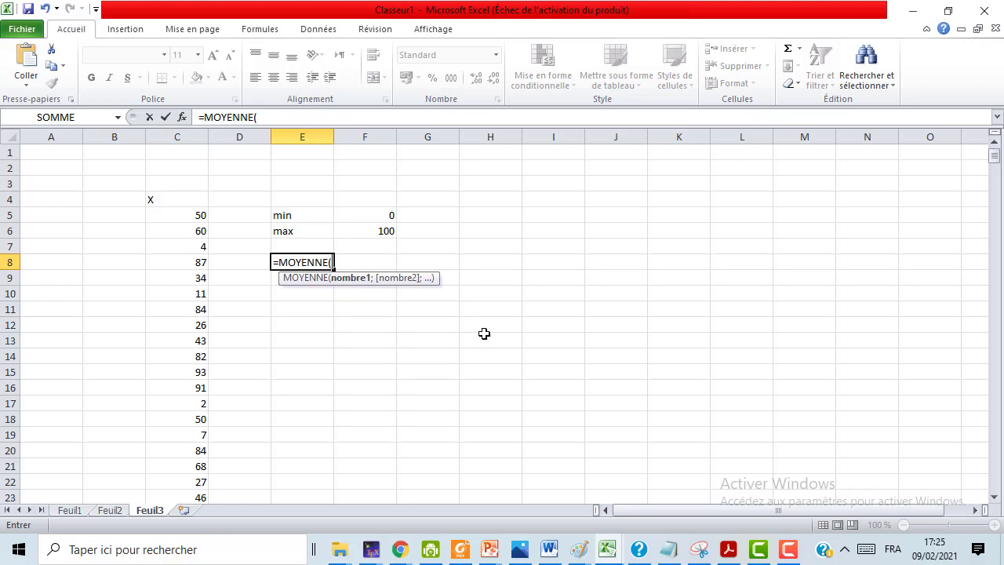
text(C5:C500)
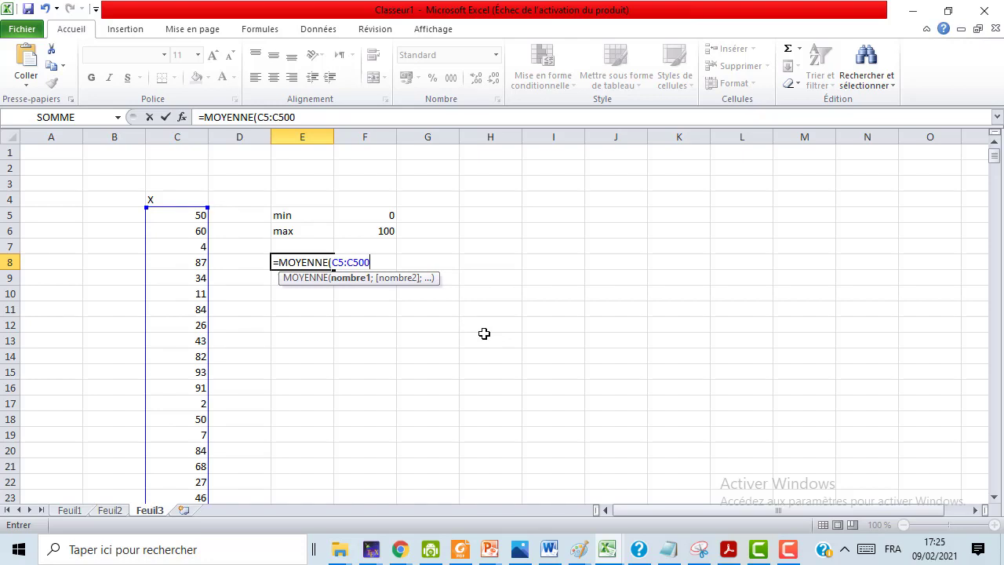
text())
key(Return)
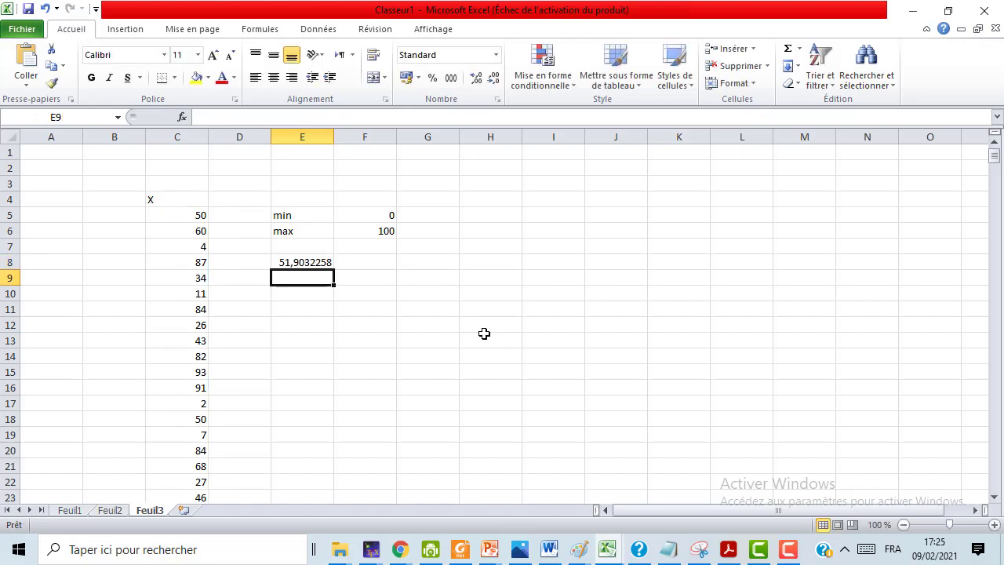
click(278, 255)
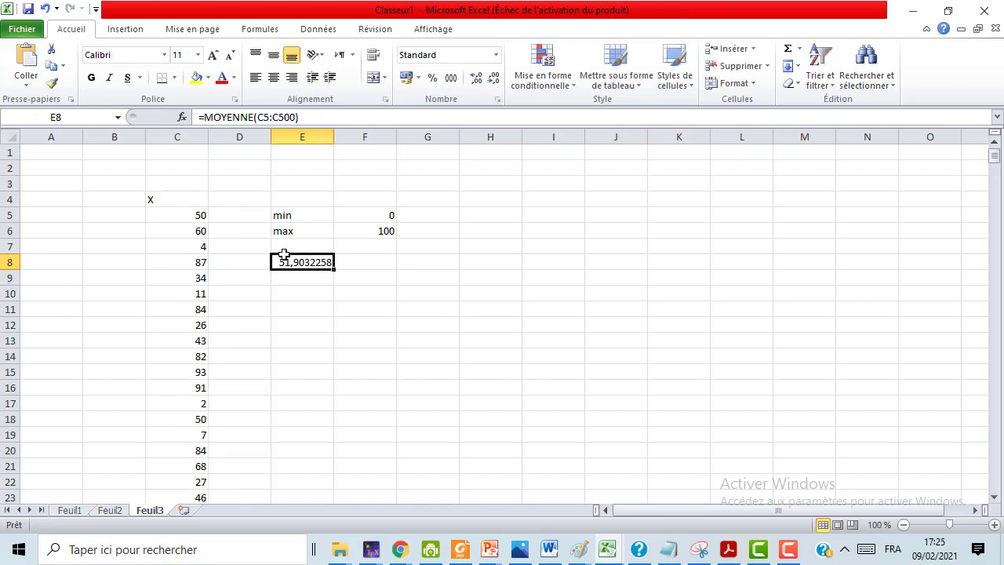
drag(274, 255, 378, 267)
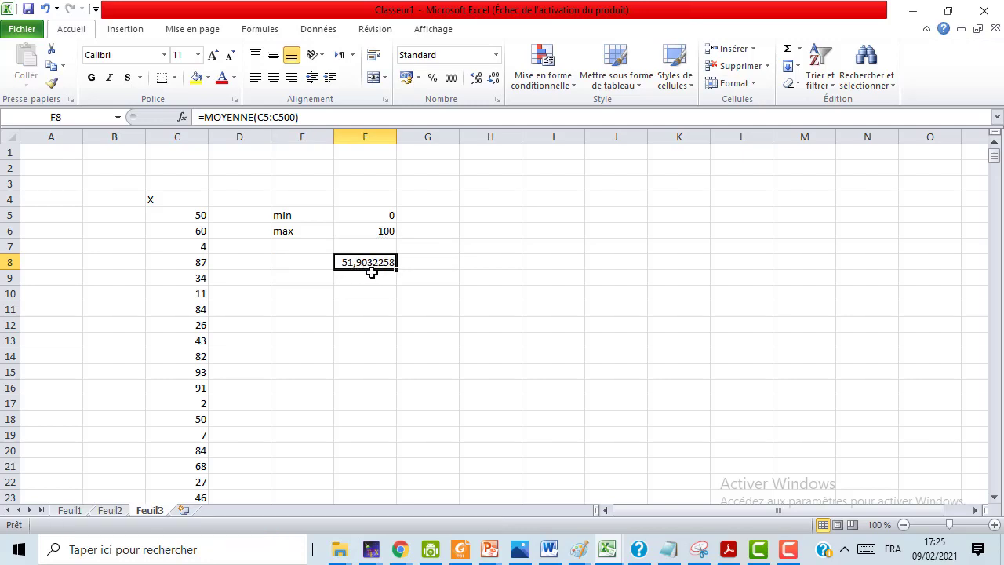
Step: Label E9 "ecarttype" and start a standard deviation formula in F9 with the ECARTYPE function
click(313, 284)
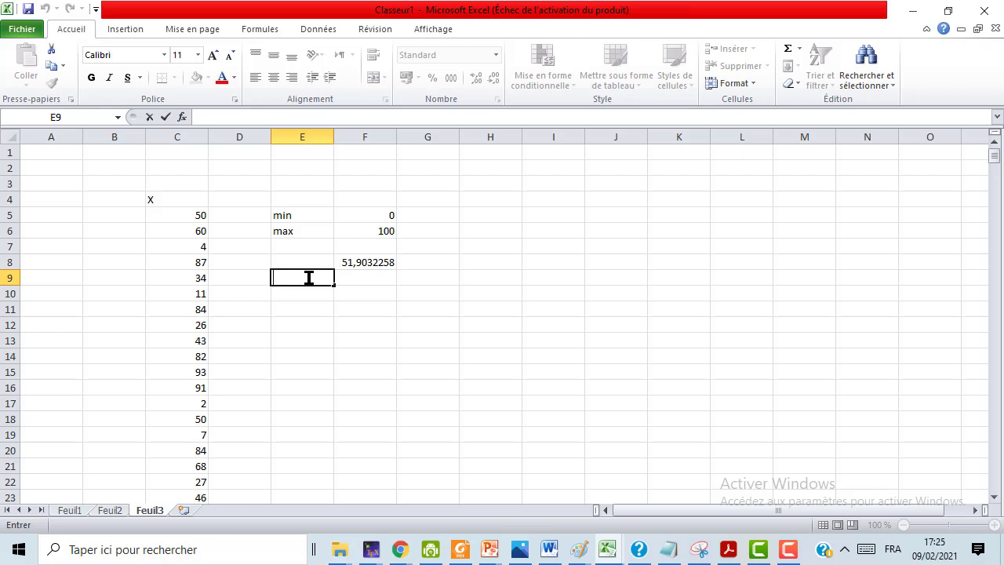
text(ecarttype)
click(348, 277)
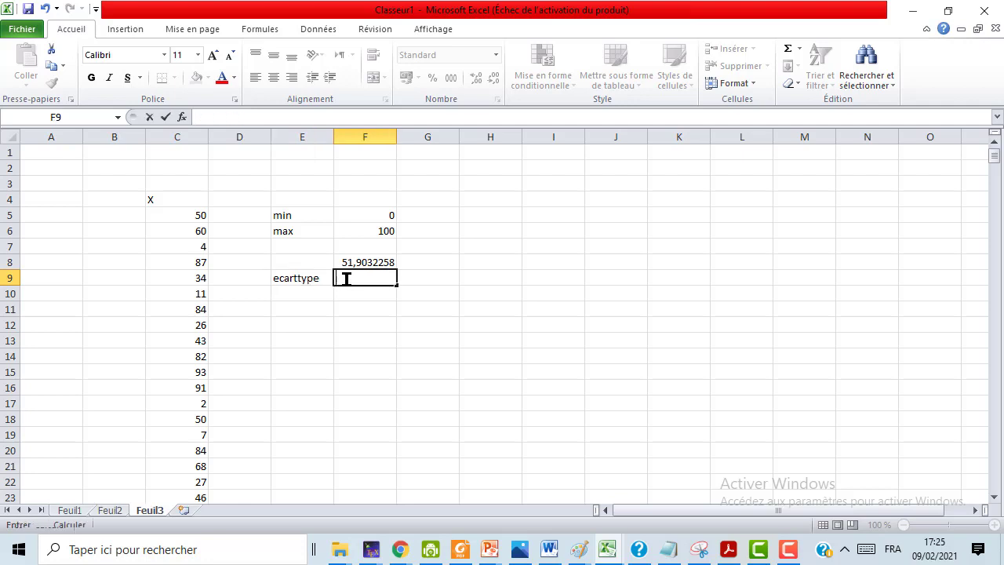
text(=)
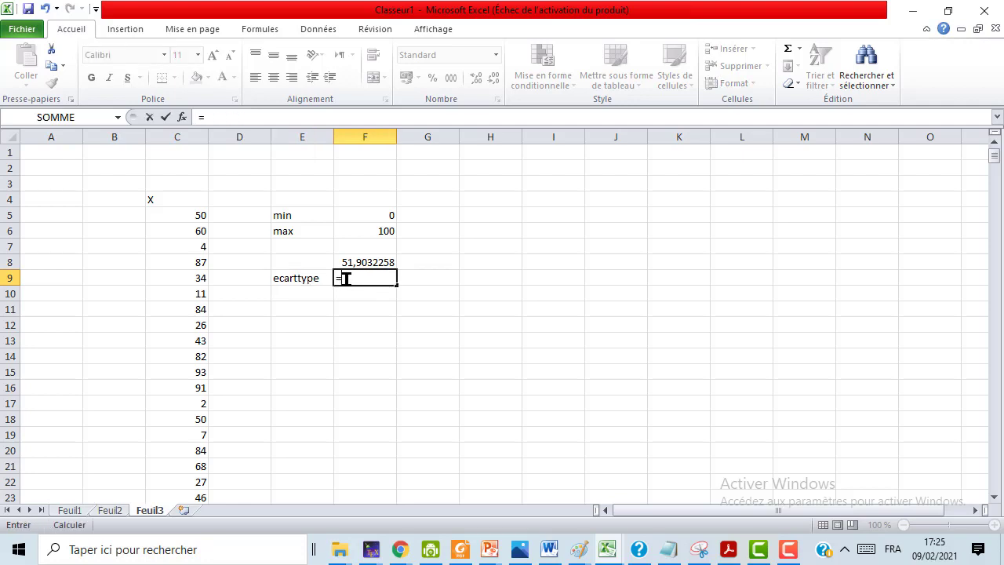
text(ecr)
key(BackSpace)
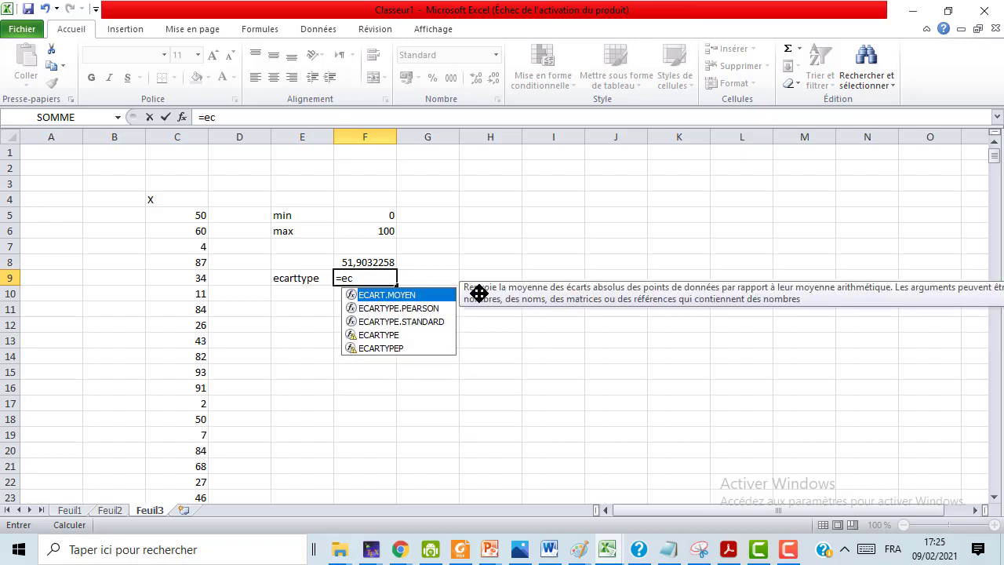
double_click(405, 335)
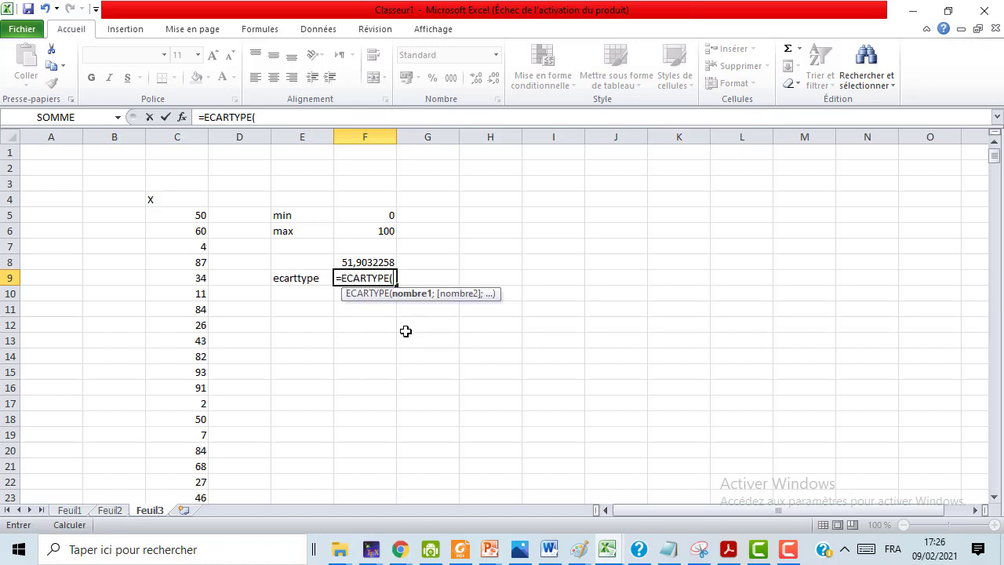
click(297, 117)
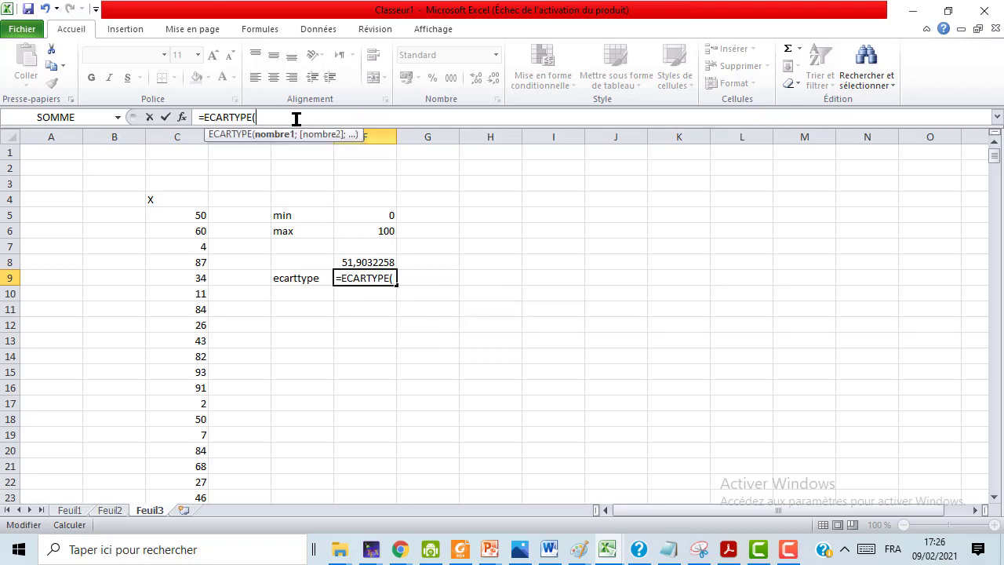
key(super+v)
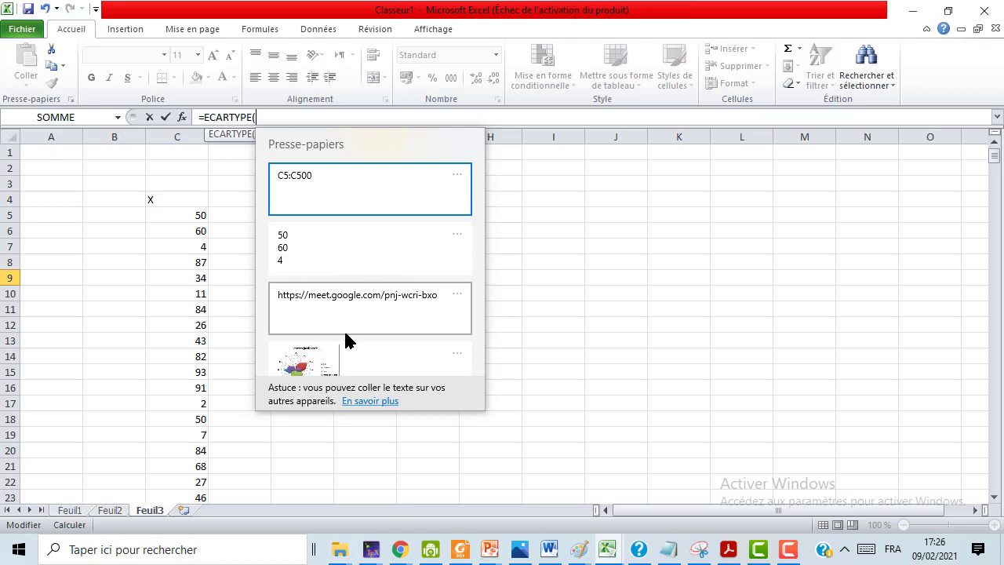
click(357, 194)
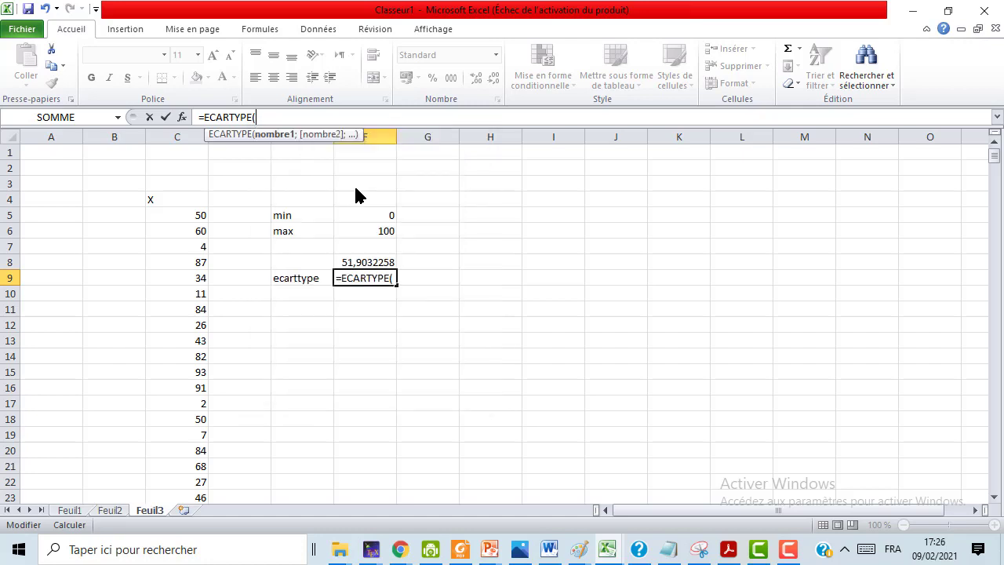
right_click(280, 117)
key(Escape)
key(super+v)
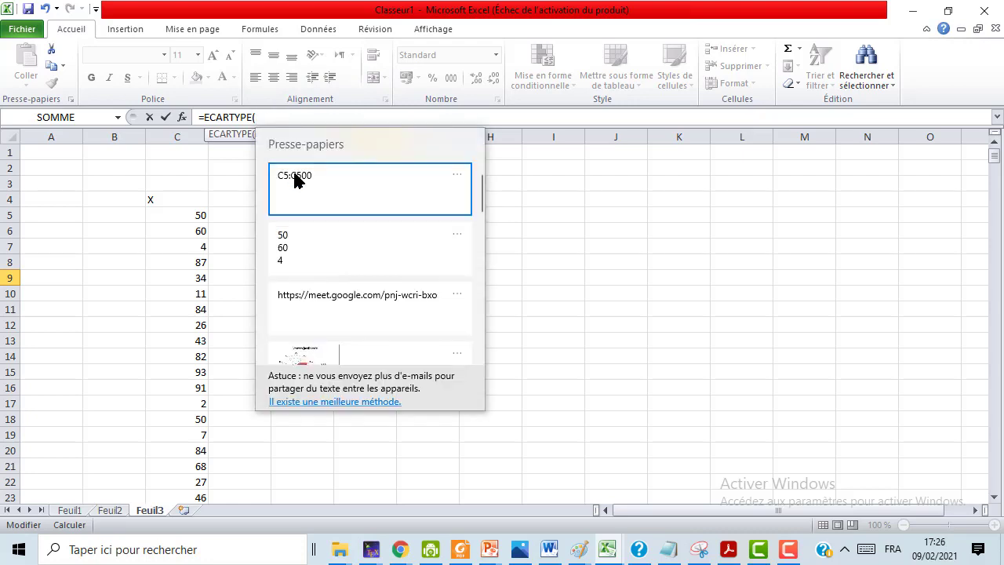
key(Escape)
click(390, 229)
click(497, 279)
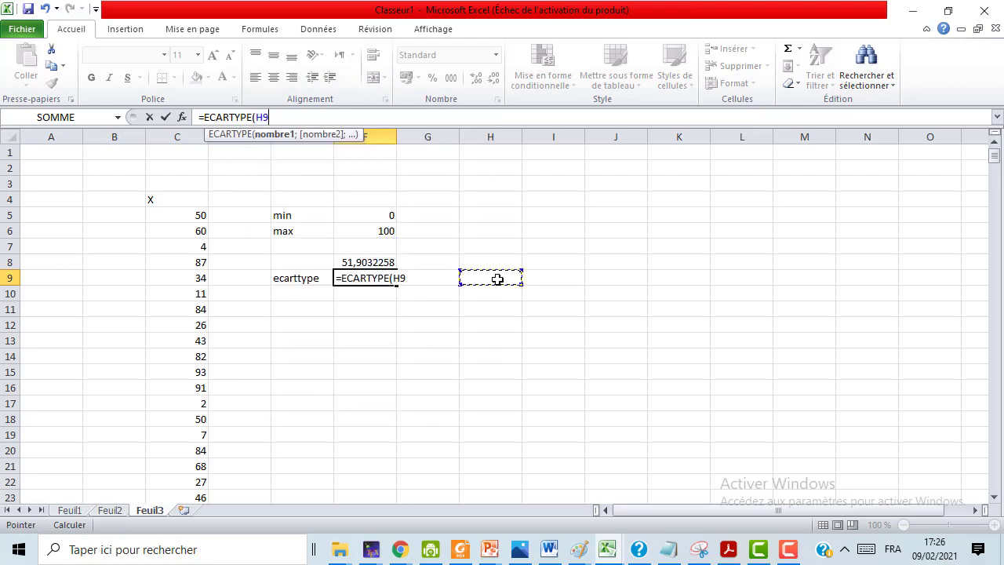
key(Escape)
click(497, 279)
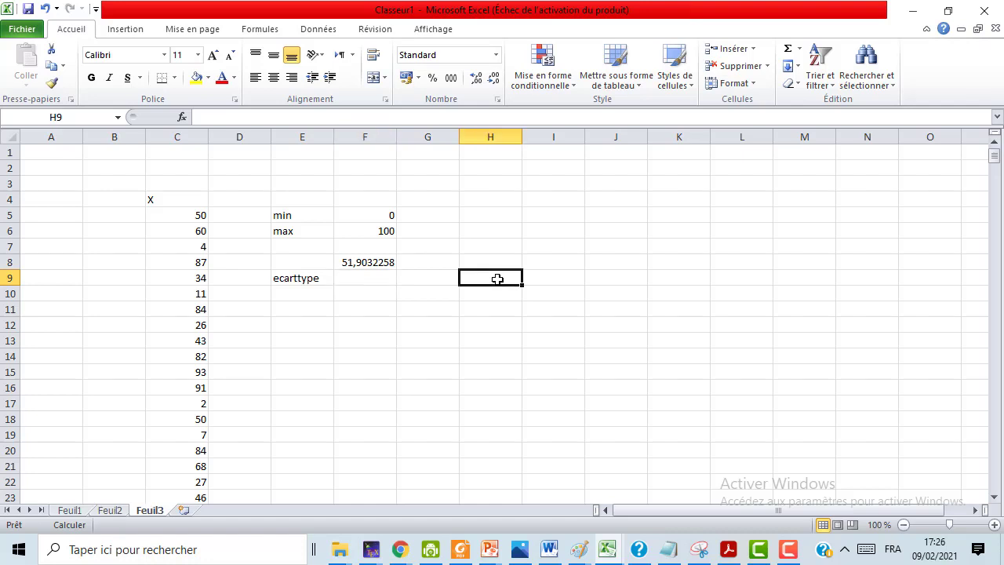
key(super+v)
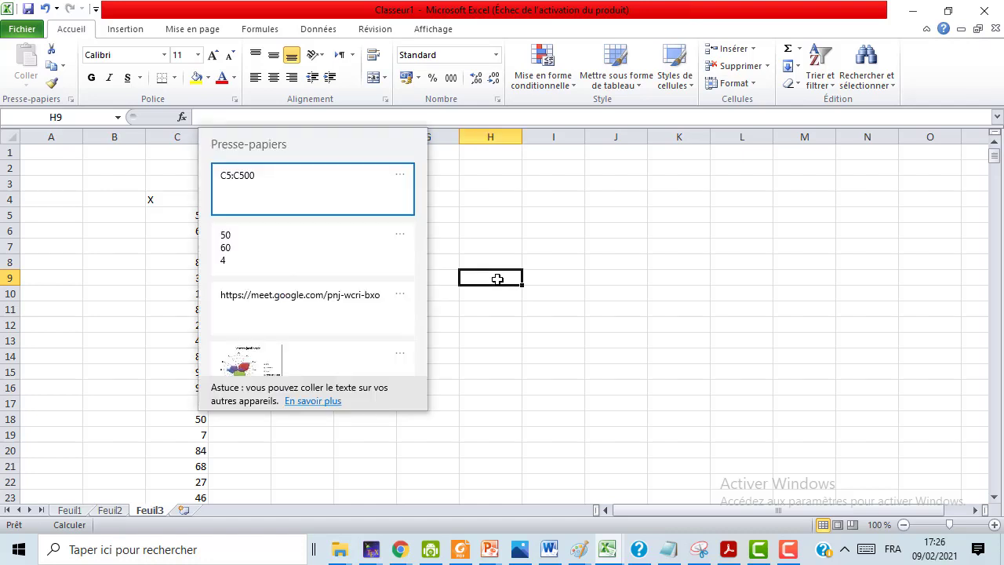
key(Escape)
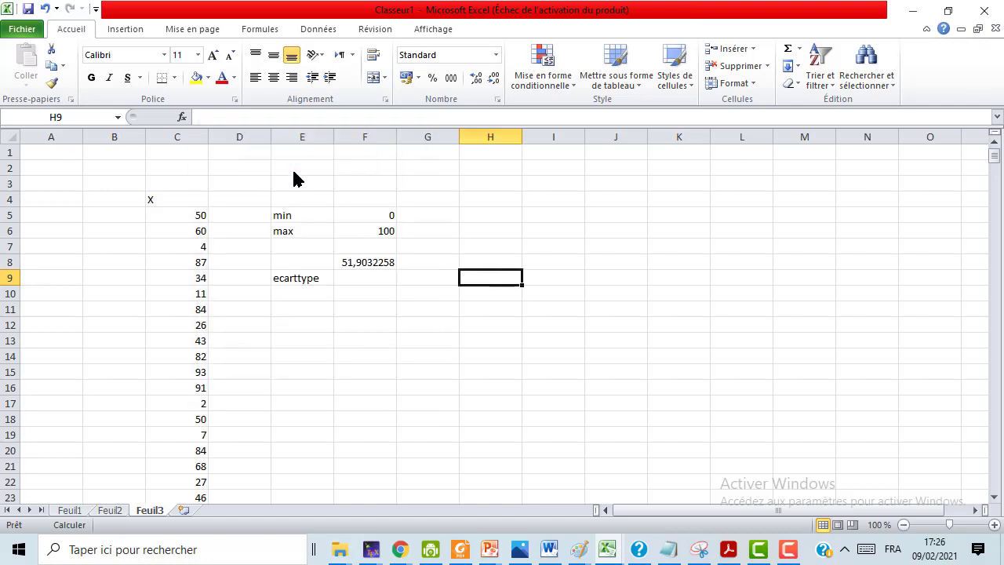
double_click(483, 277)
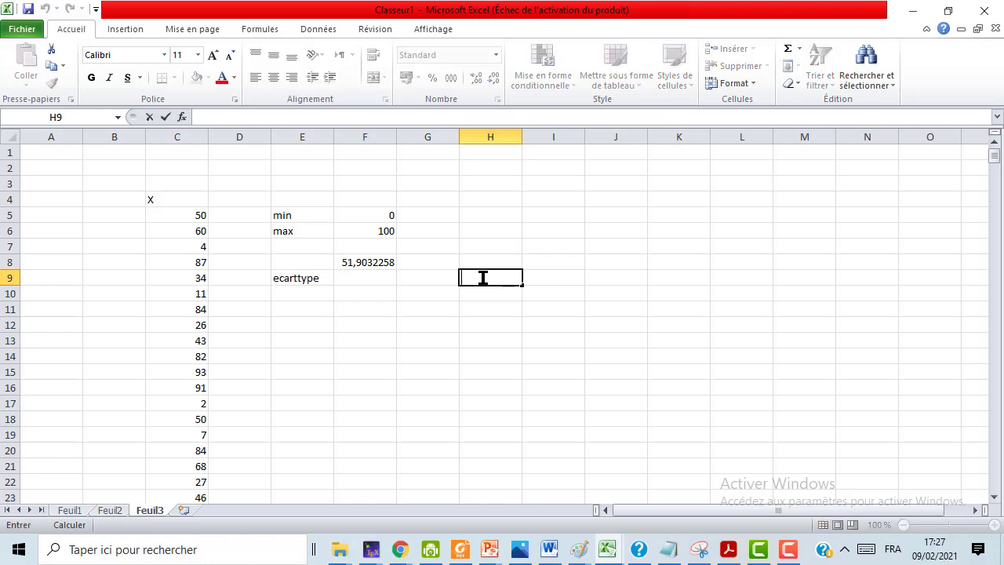
Step: Copy the range reference C5:C500 from the MAX formula in F6 and leave the formula as it is
double_click(350, 227)
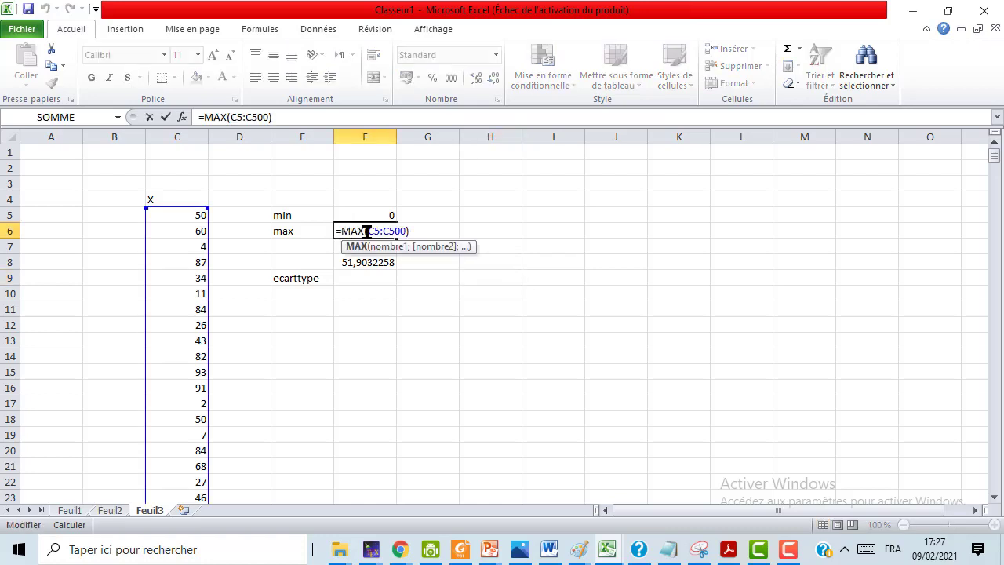
drag(366, 230, 406, 231)
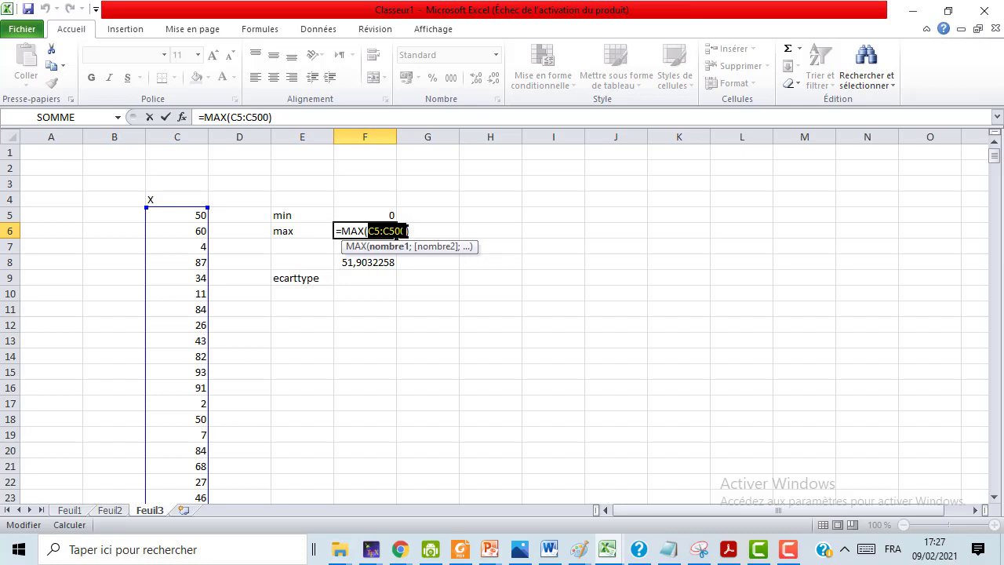
key(ctrl+c)
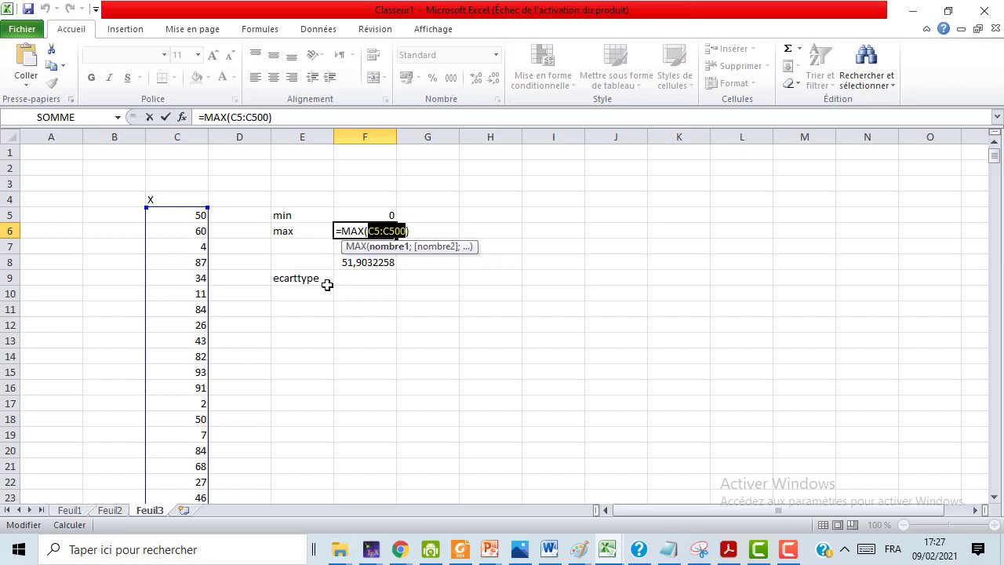
click(370, 276)
key(Escape)
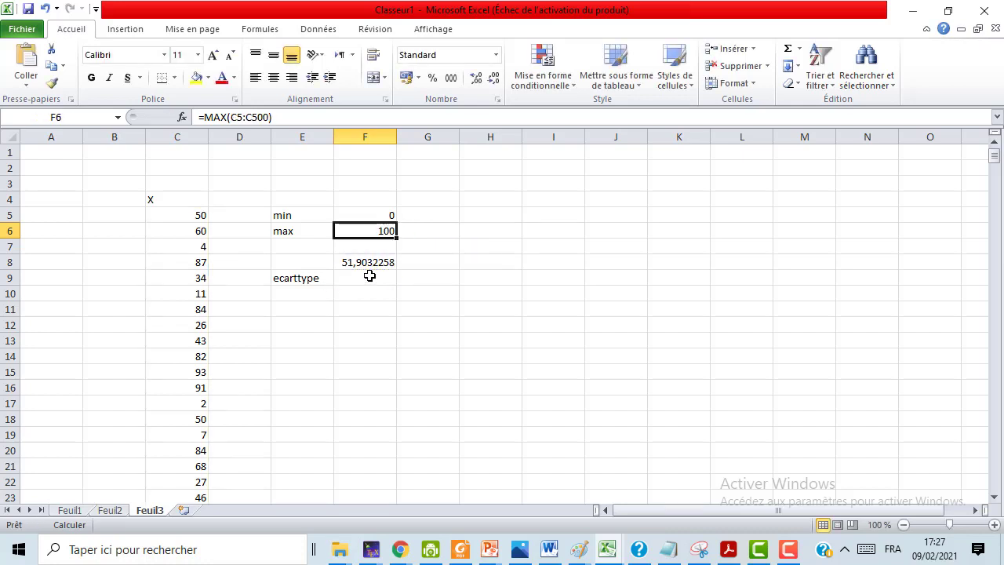
Step: Compute the standard deviation of C5:C500 in F9 with the ECARTYPE function and check the formula
click(369, 276)
text(=)
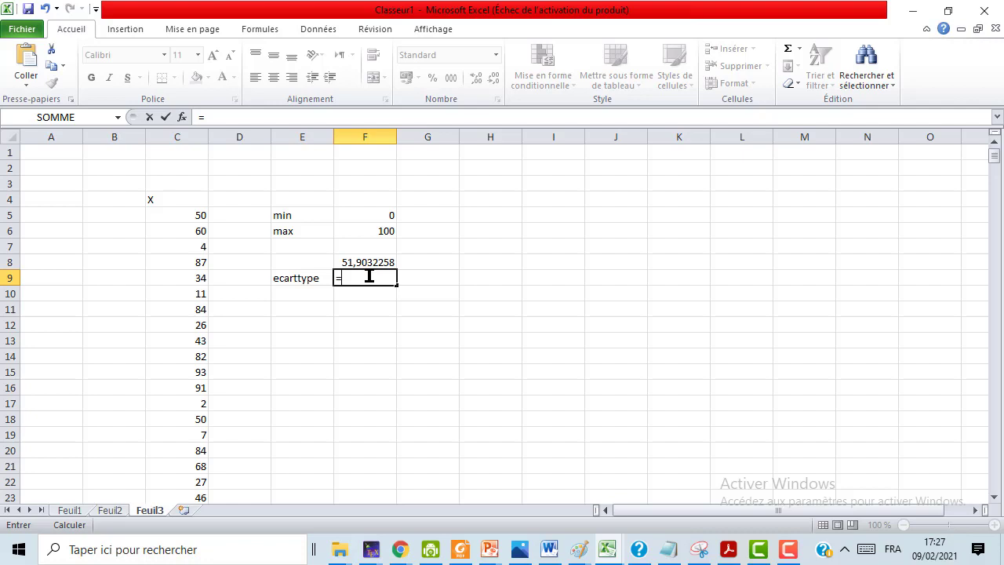
text(ec)
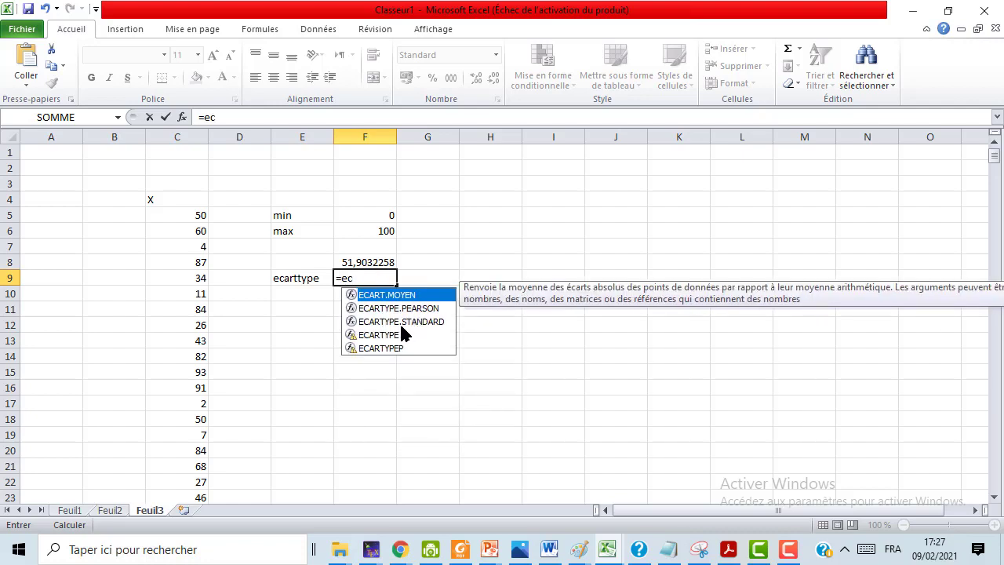
double_click(400, 334)
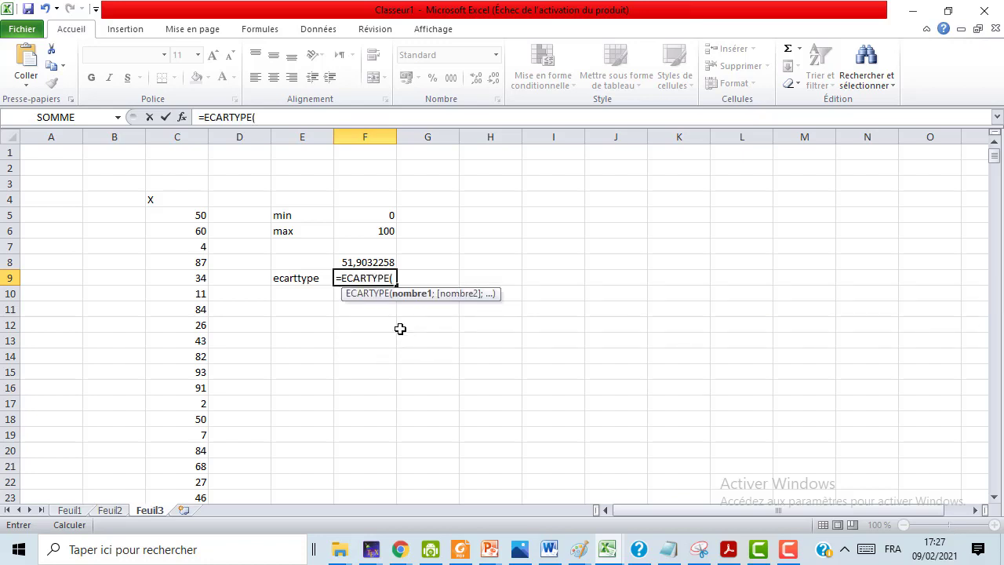
text(C5:C500))
key(Return)
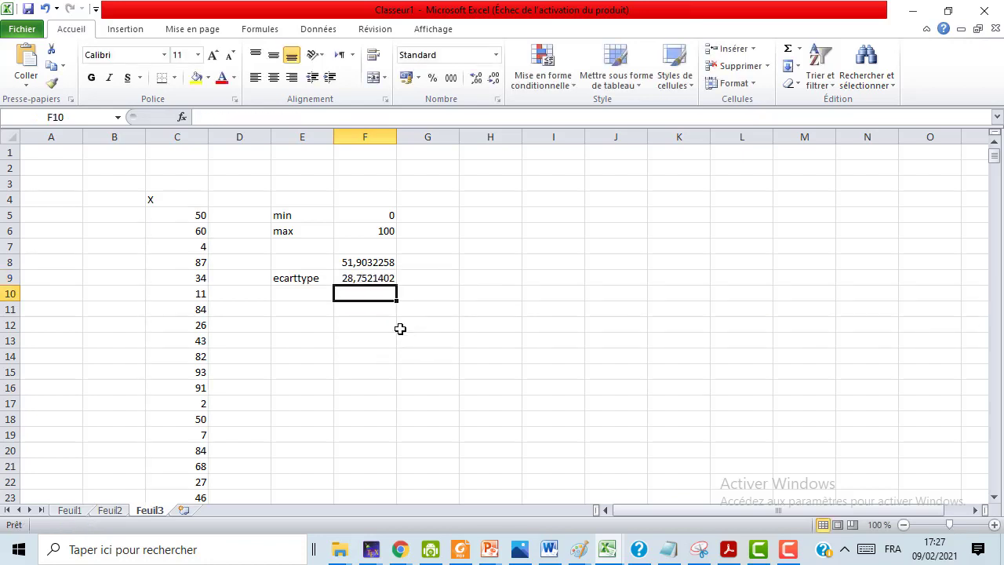
double_click(388, 276)
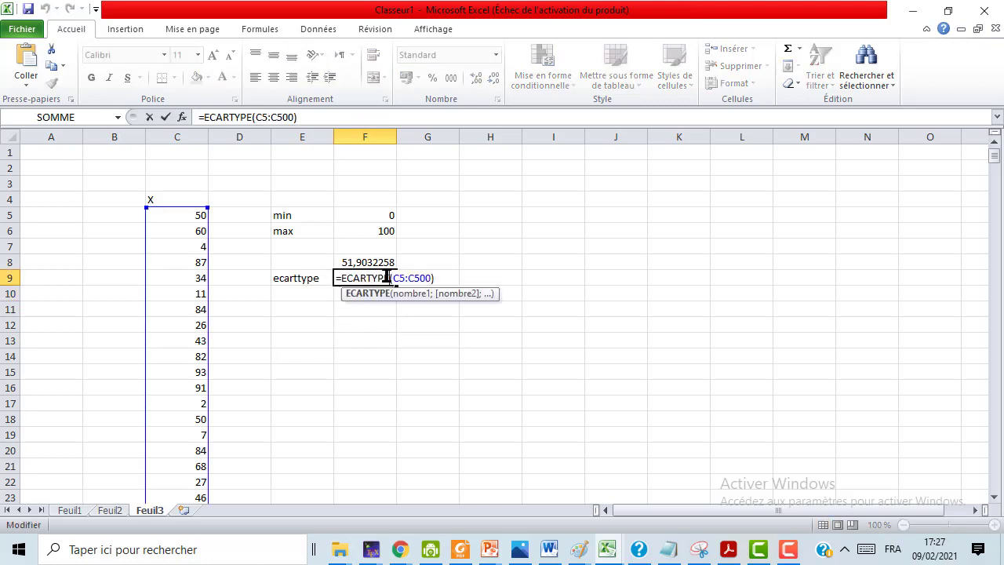
key(Return)
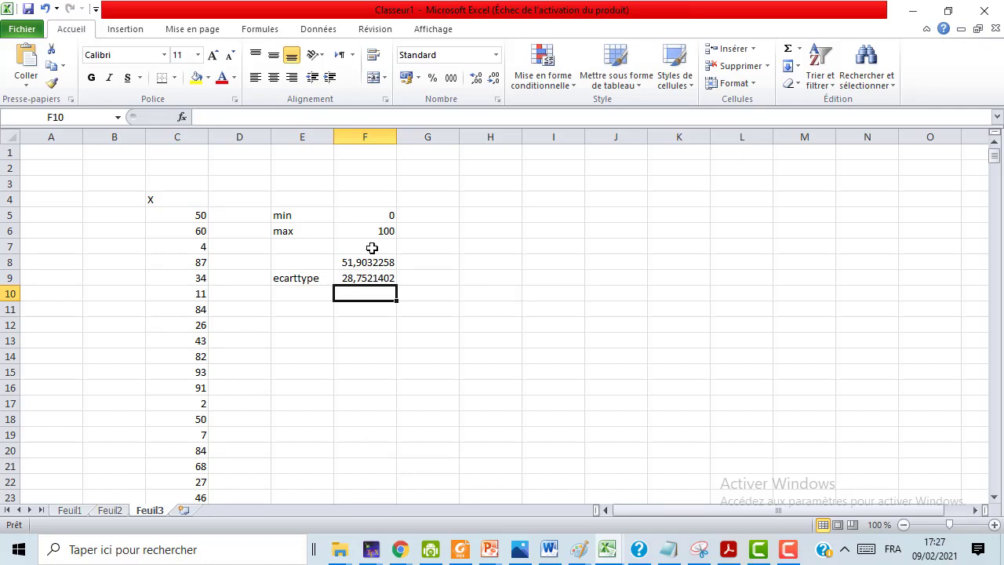
Step: Compute the mode of C5:C500 in F12 with the MODE function, and clear that cell again
double_click(360, 321)
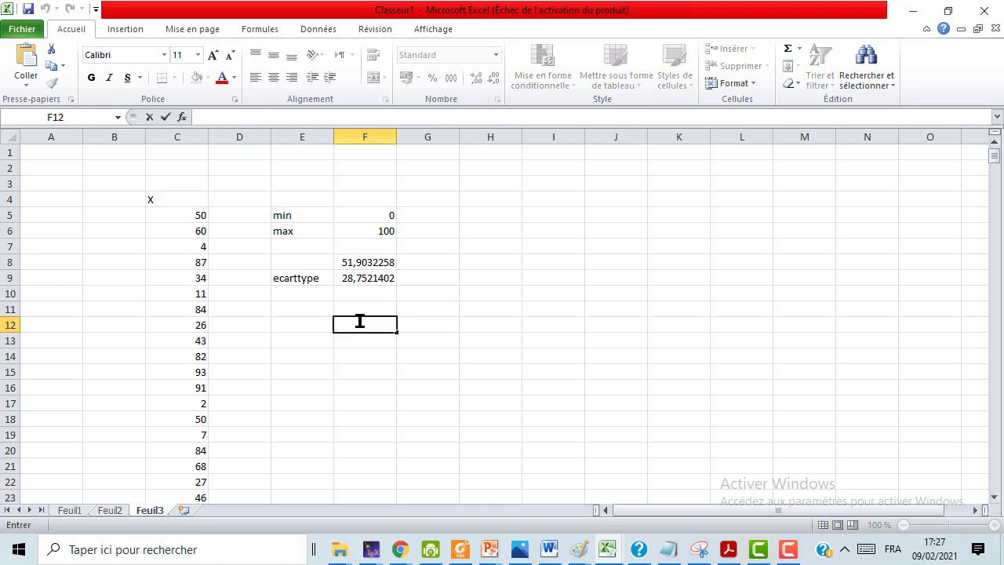
text(mod)
key(BackSpace)
key(BackSpace)
key(BackSpace)
text(=)
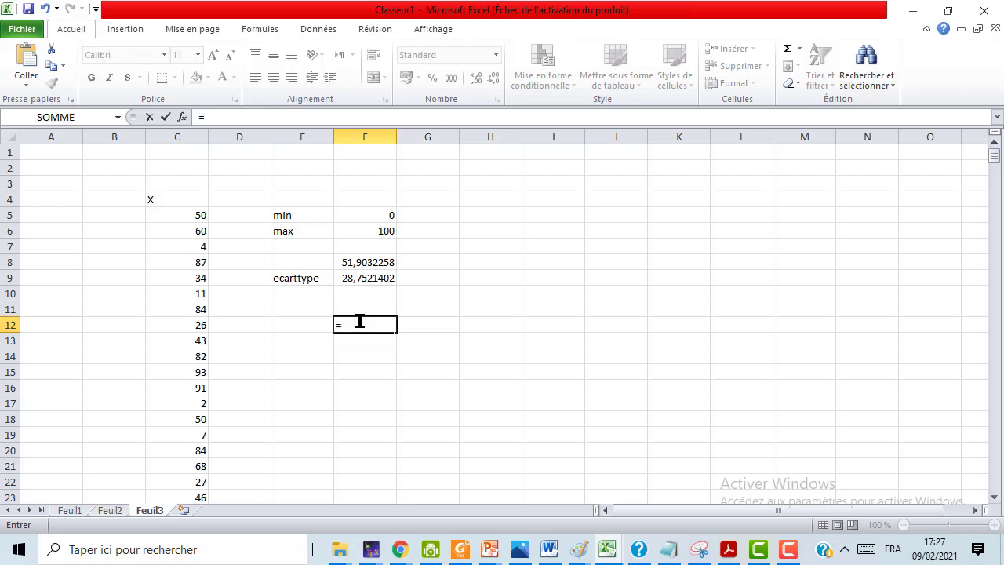
text(mode)
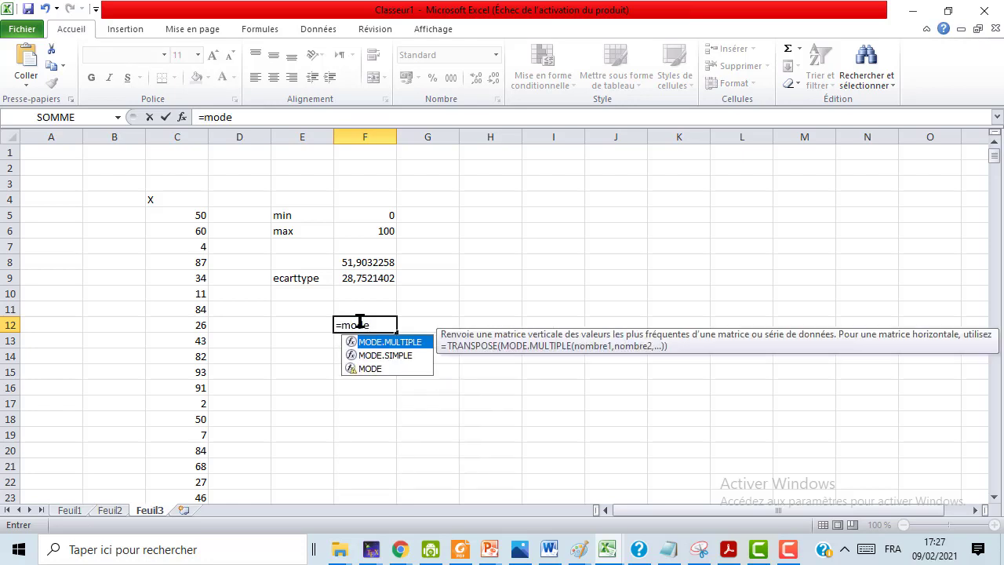
key(Down)
key(Down)
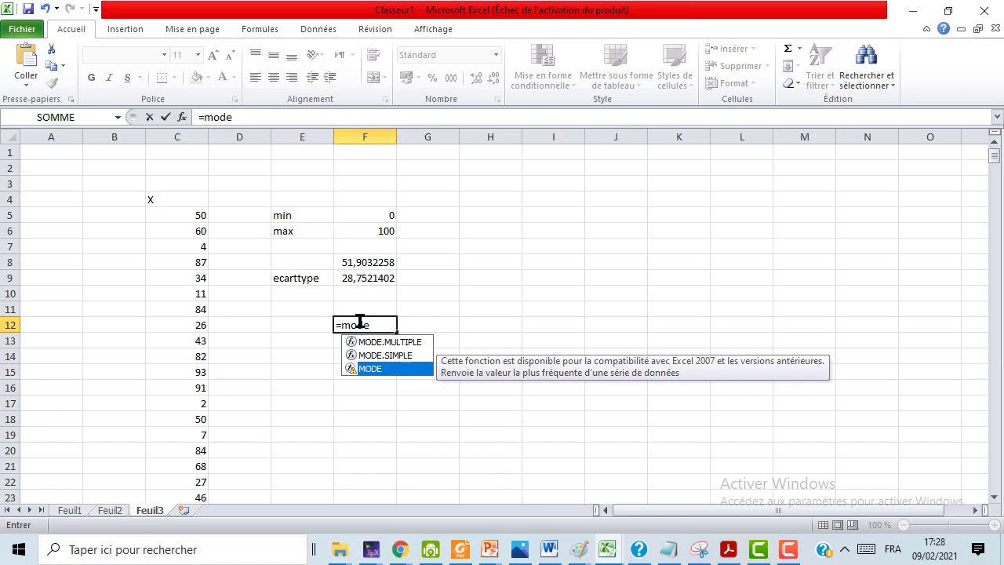
double_click(383, 365)
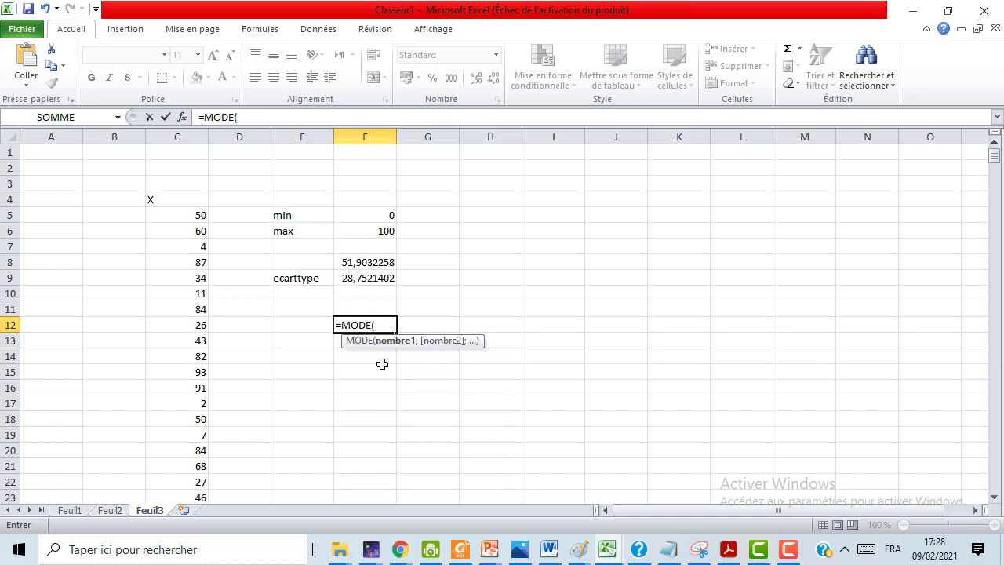
text(C5:C500))
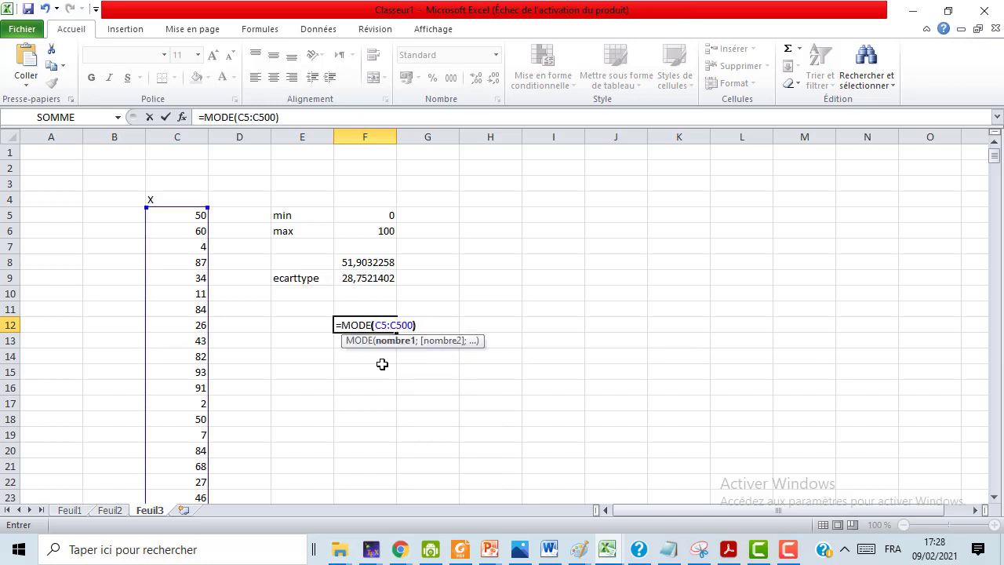
key(Return)
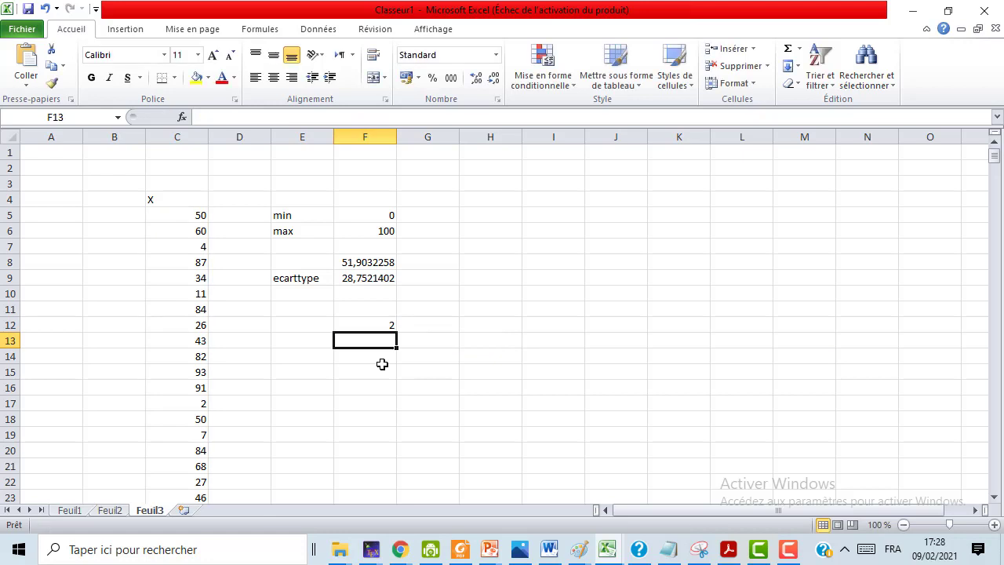
click(385, 322)
key(Delete)
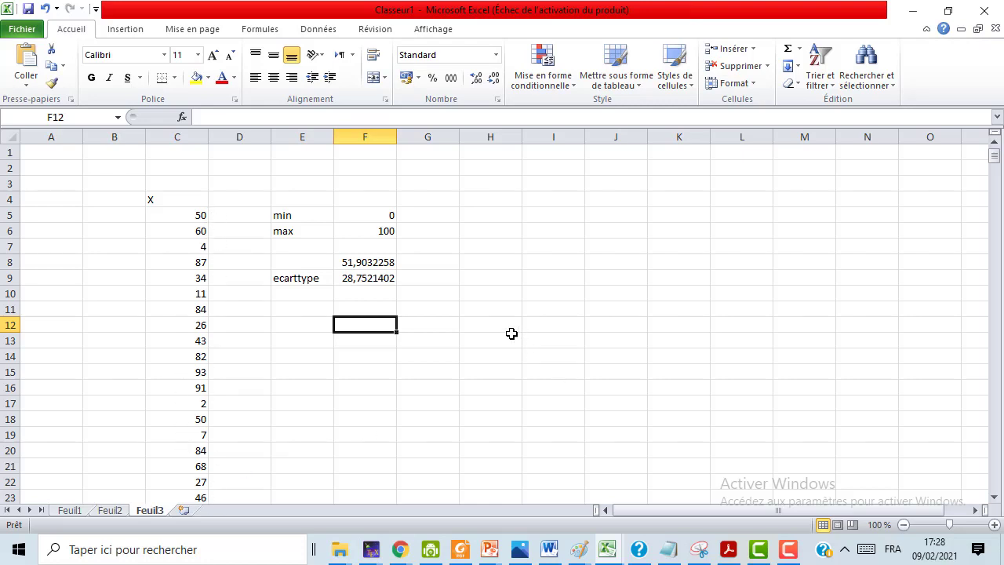
Step: Enter the values 5, 10, 20 and 30 in cells H11 to H14
double_click(491, 310)
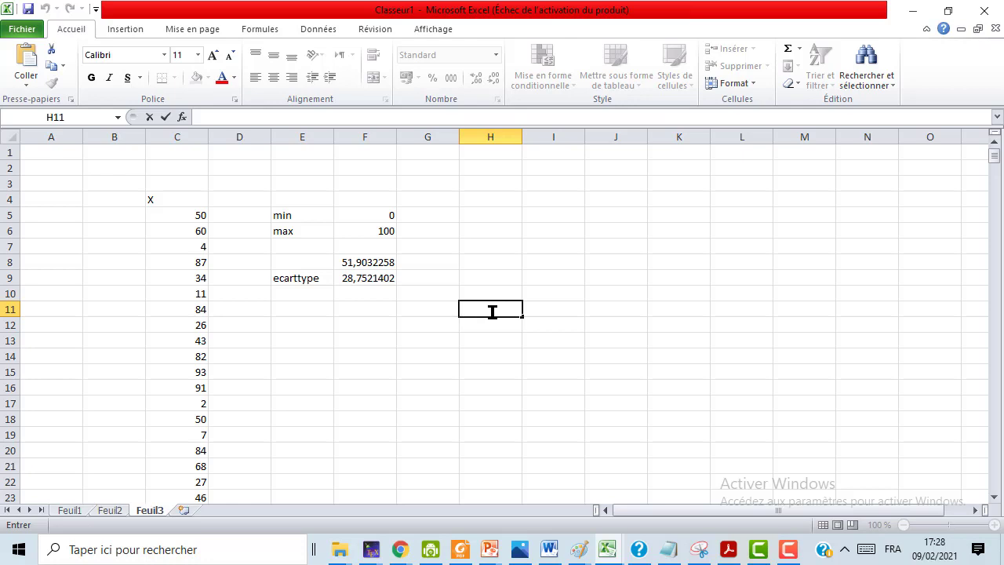
text(5)
key(Return)
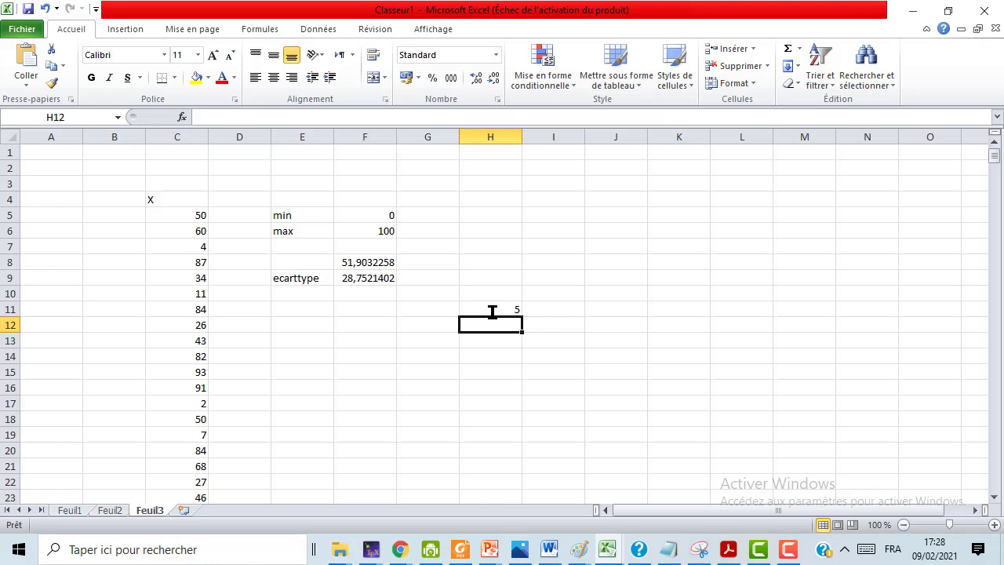
text(10)
key(Return)
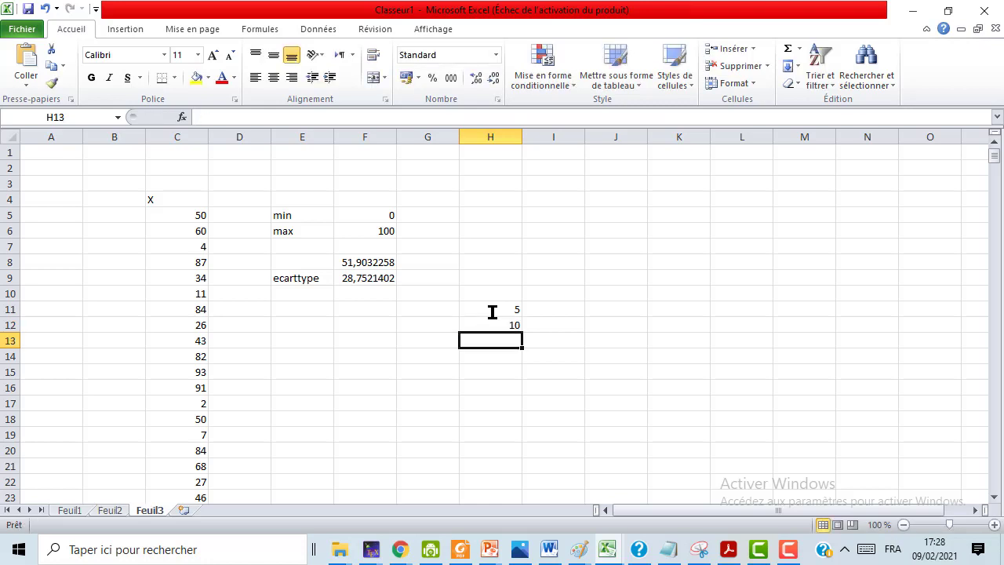
text(1)
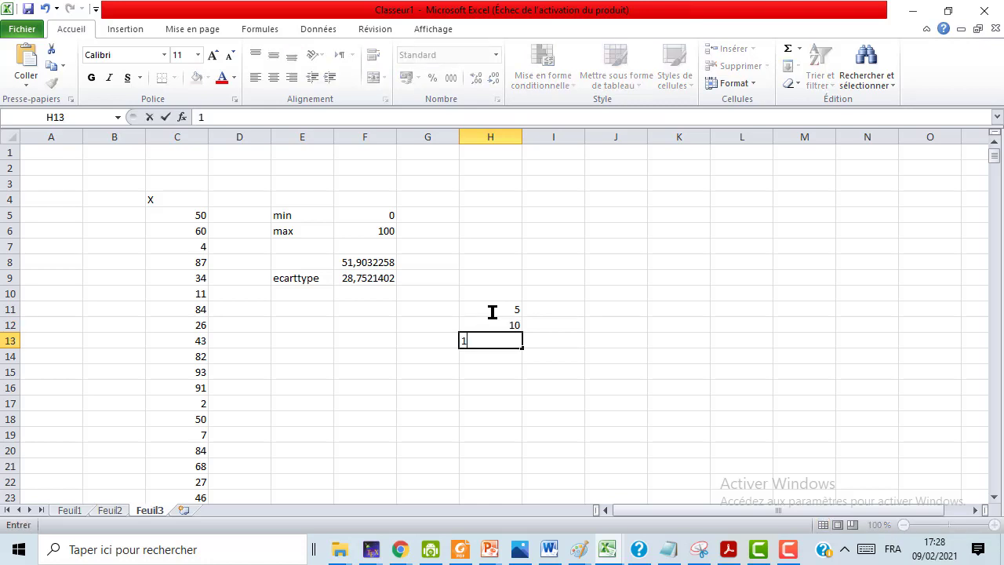
key(BackSpace)
text(20)
key(Return)
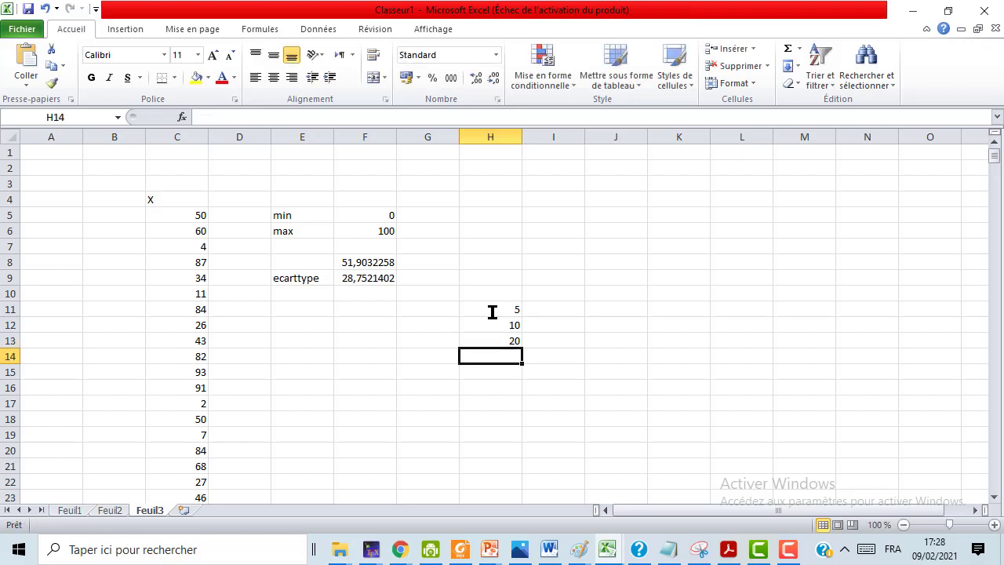
text(30)
key(Return)
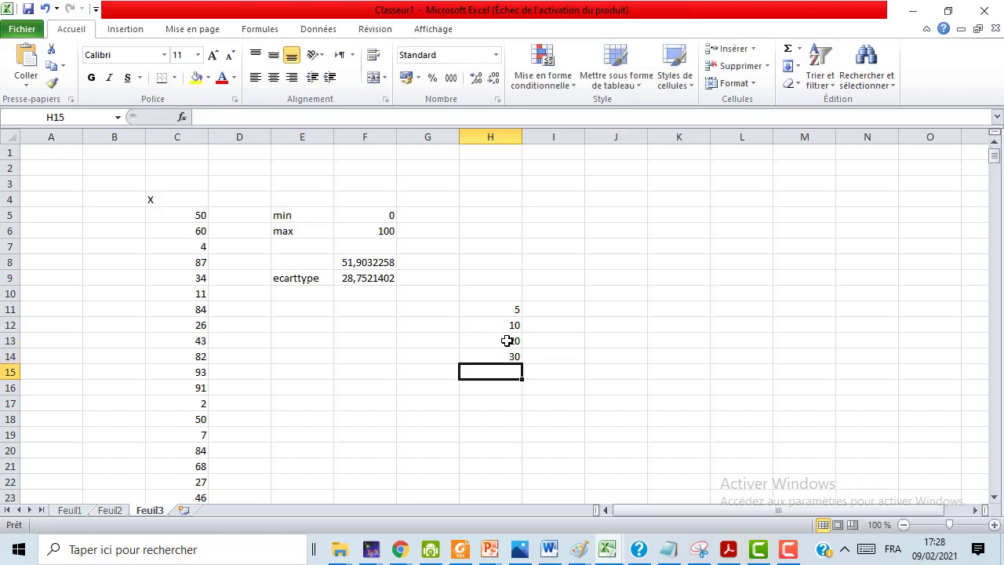
Step: Extend the series from H13:H14 in increments of 10 down to 100 in H21, and reselect H13:H14
drag(507, 341, 519, 471)
click(583, 450)
click(506, 341)
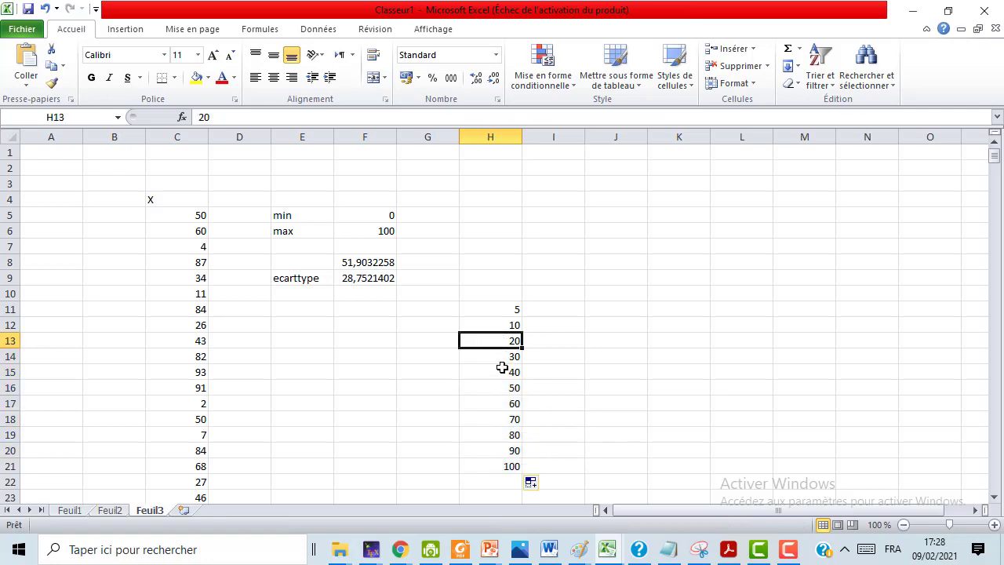
drag(502, 368, 514, 354)
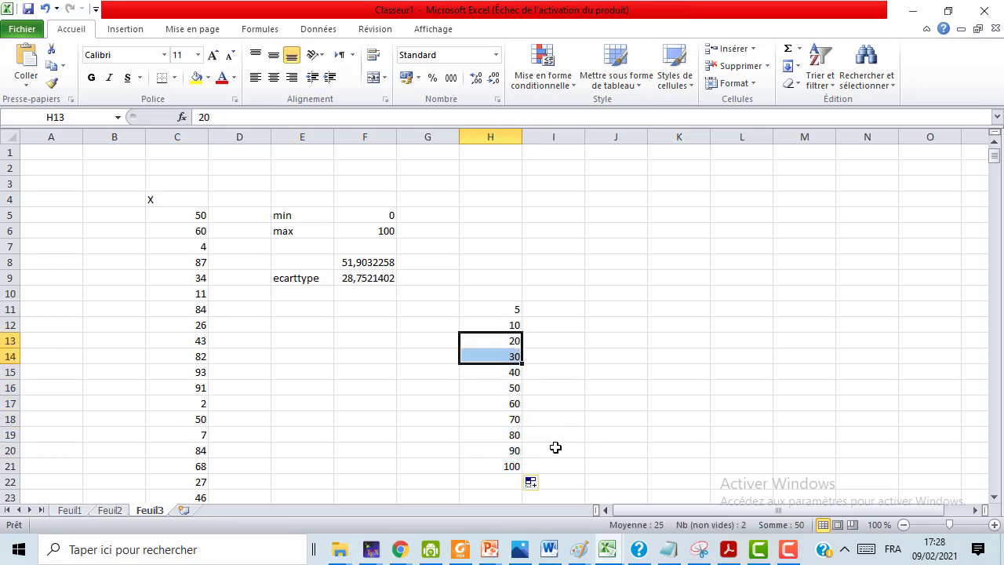
click(569, 314)
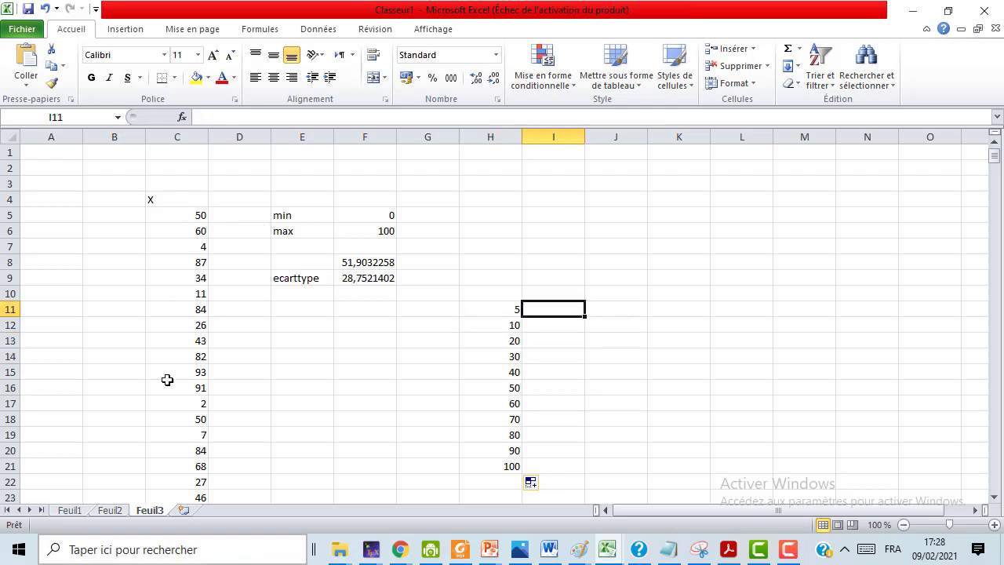
double_click(559, 310)
text(=)
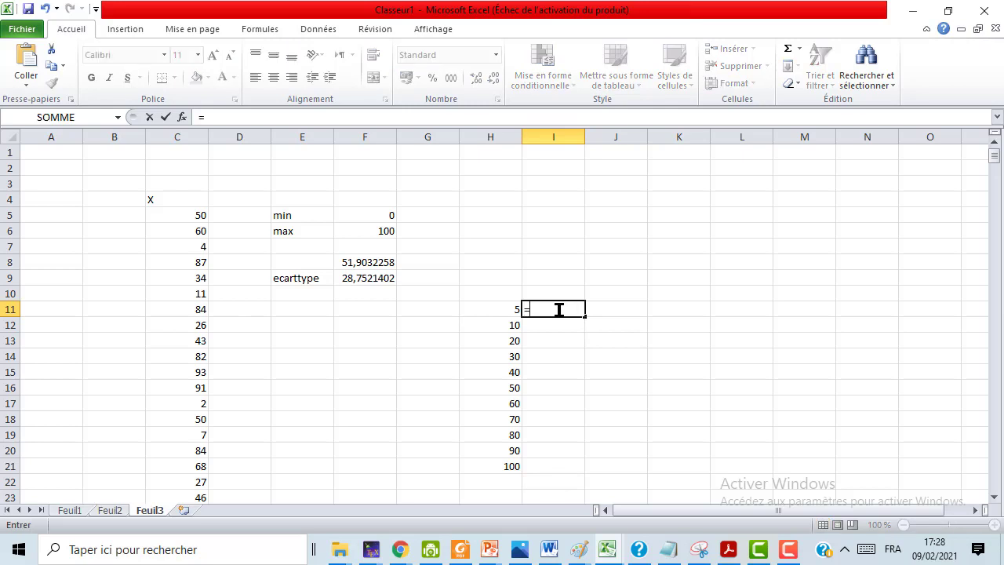
text(fr)
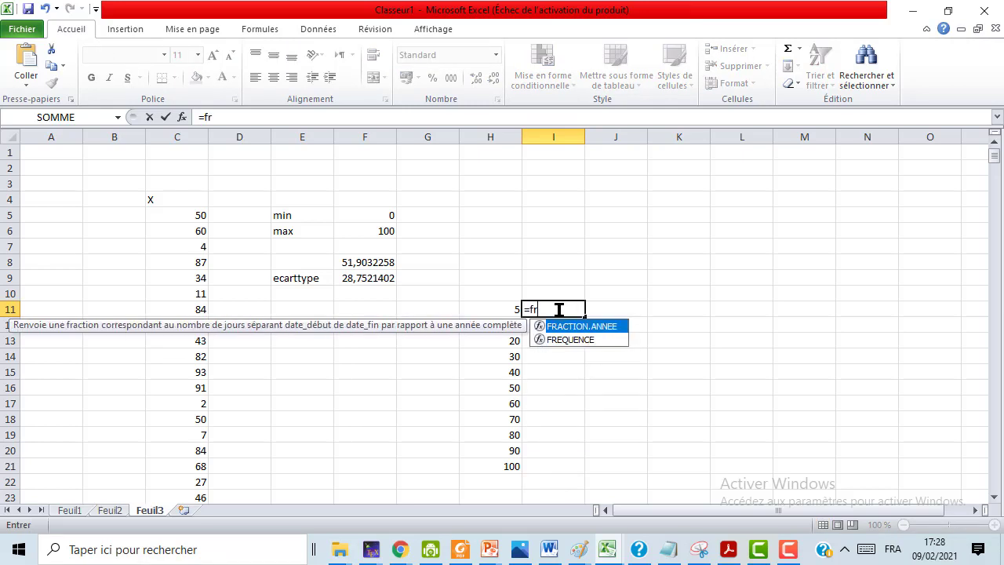
double_click(582, 341)
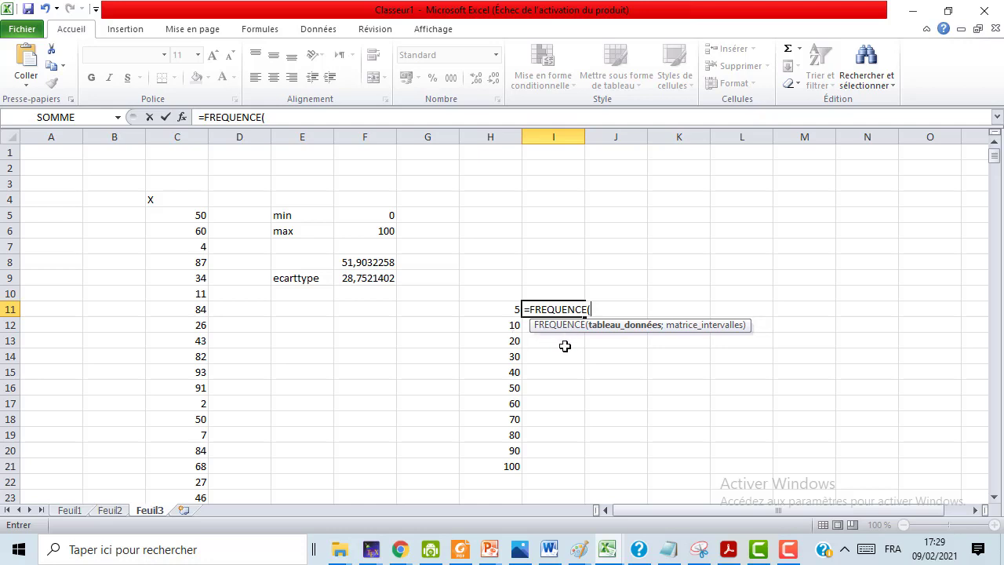
key(Escape)
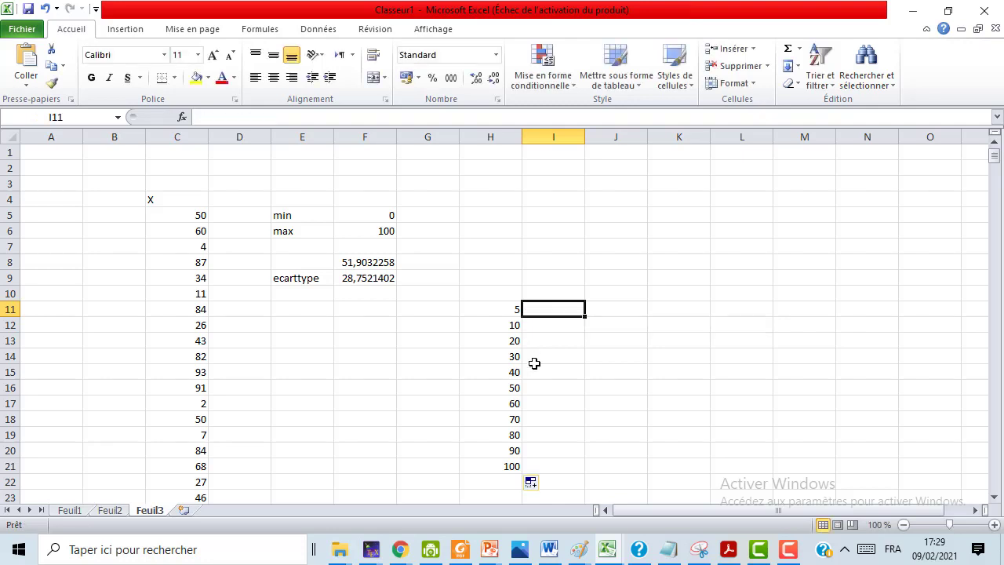
Step: Fill I11:I21 with the array formula FREQUENCE, counting the values of C5:C500 over the intervals in H11:H21
click(558, 469)
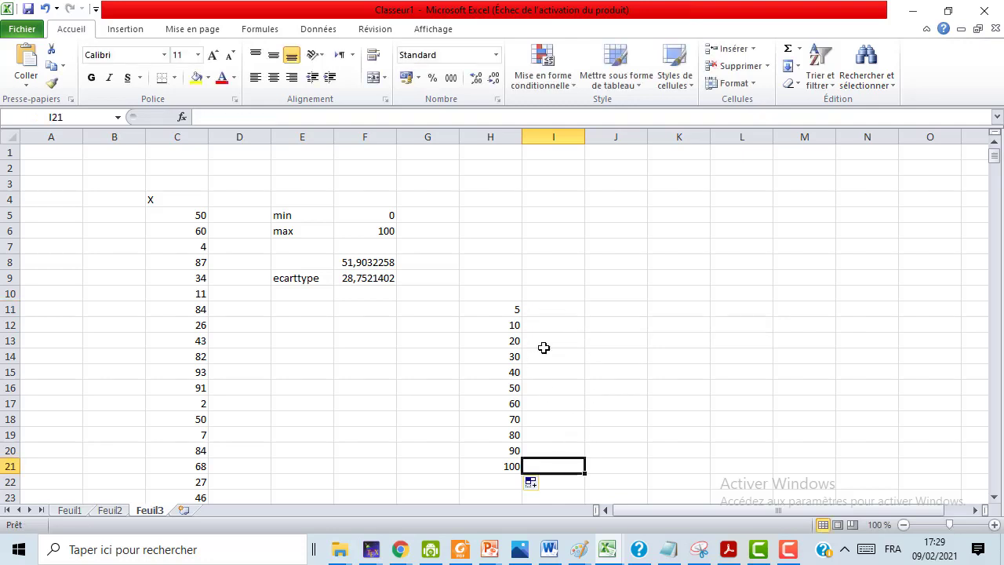
drag(551, 304, 556, 461)
text(=)
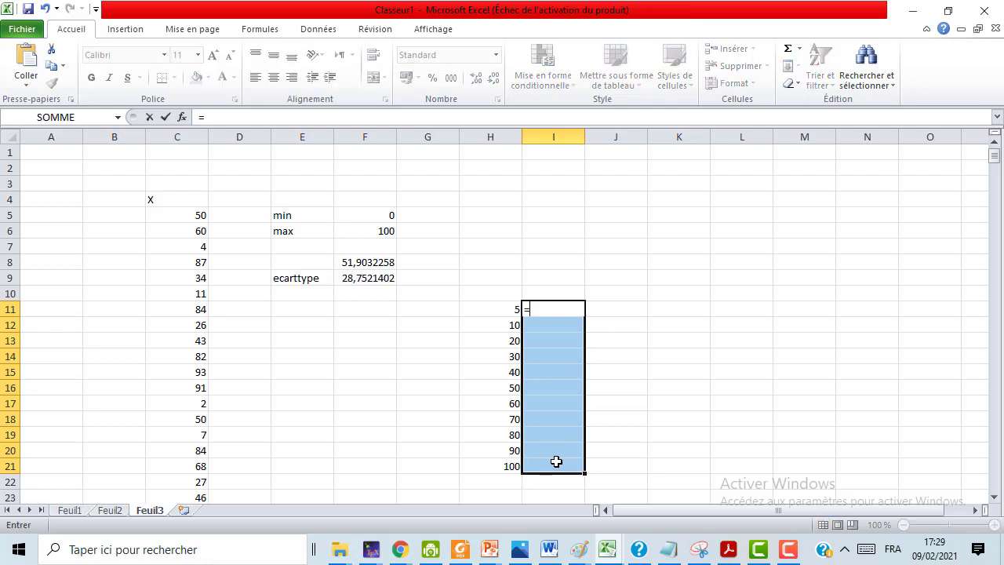
text(fre)
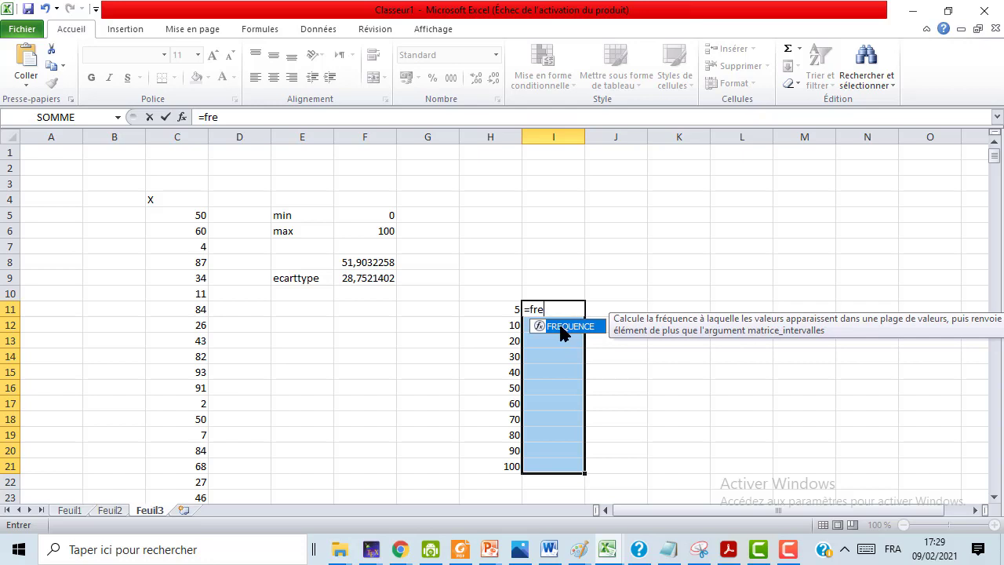
double_click(562, 328)
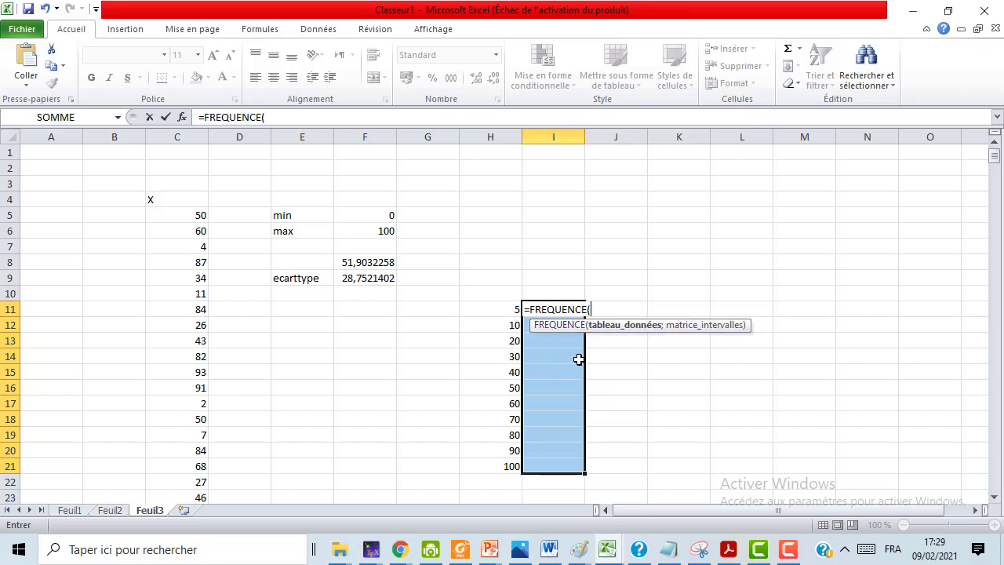
text(C5:C500)
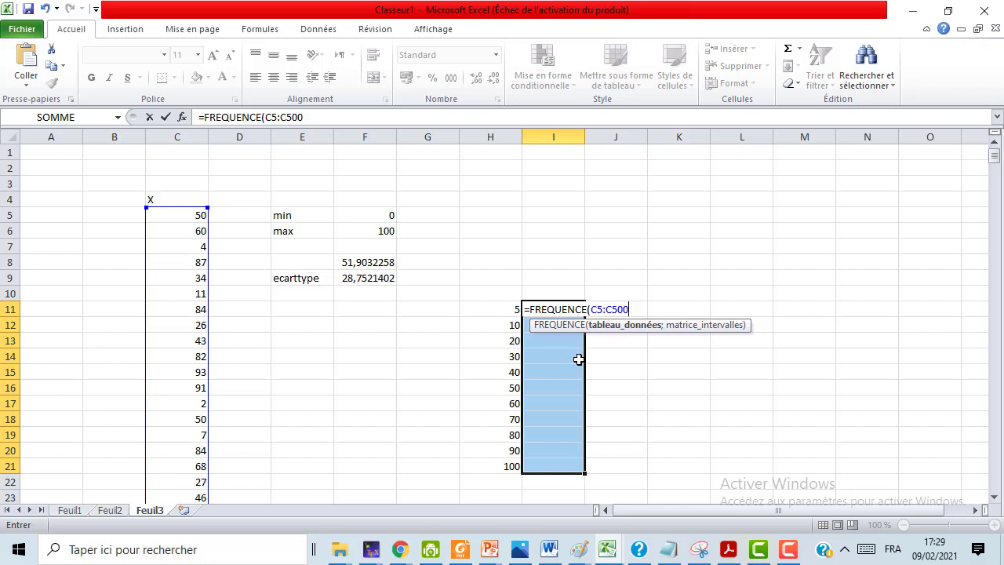
text(;)
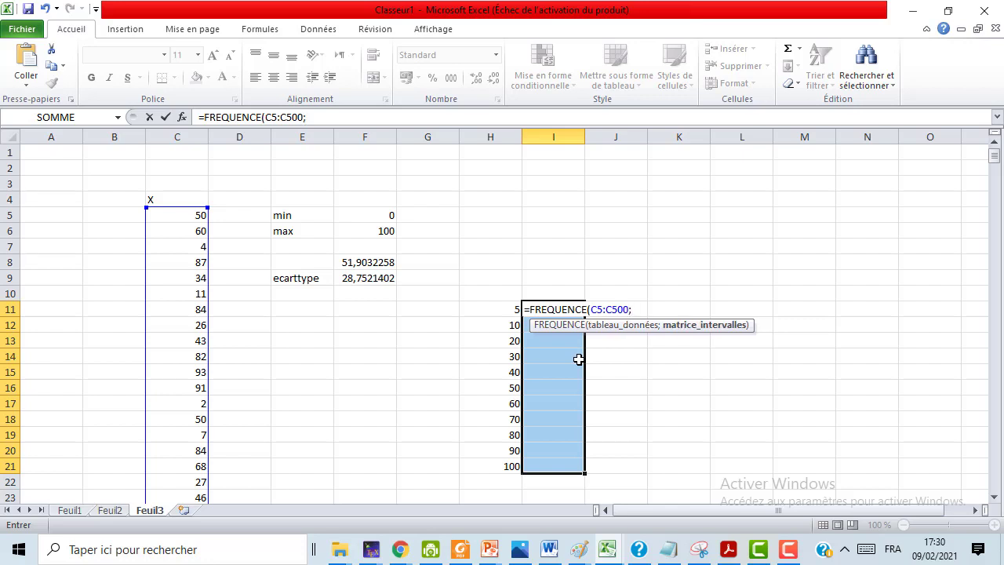
drag(486, 308, 514, 460)
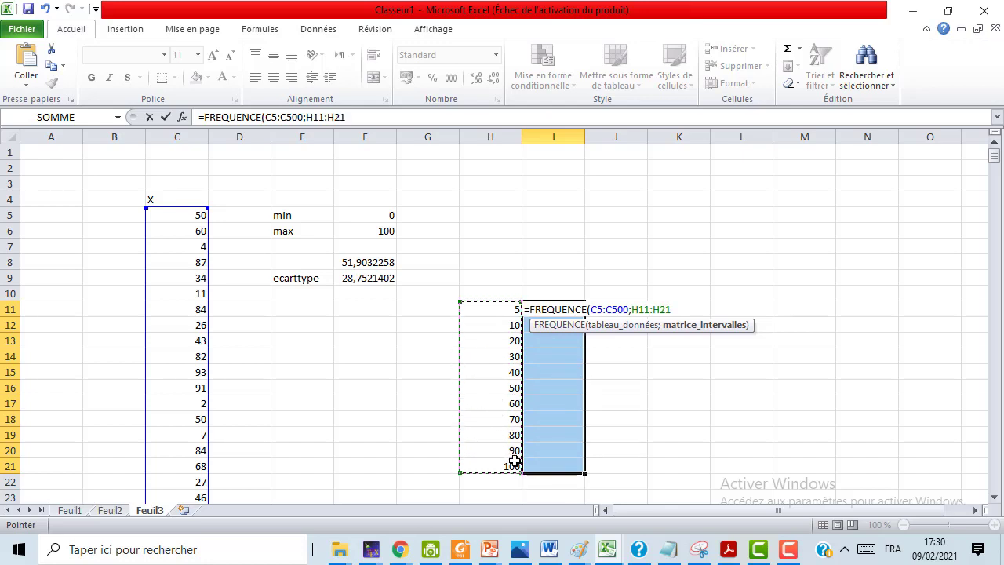
text())
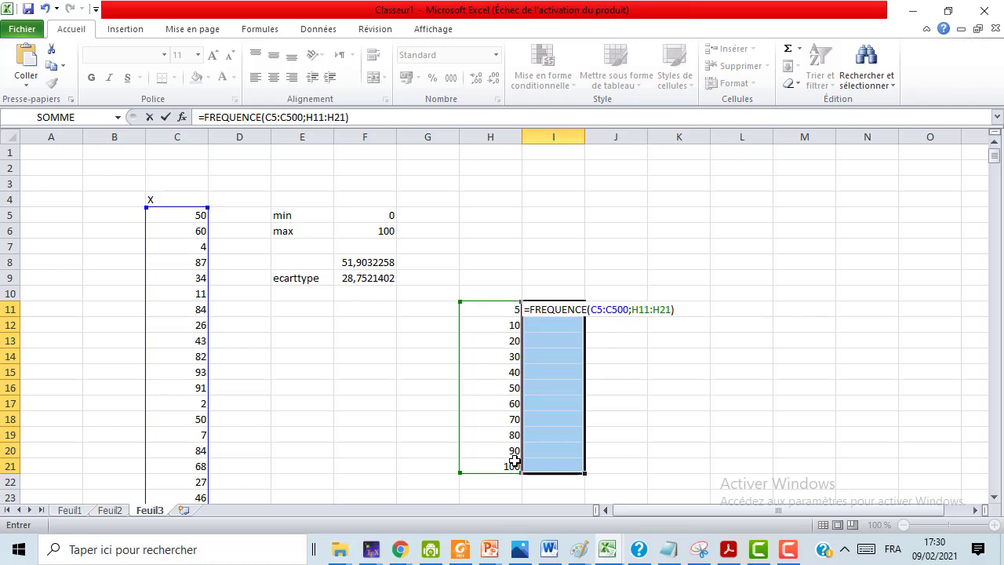
key(ctrl+shift+Return)
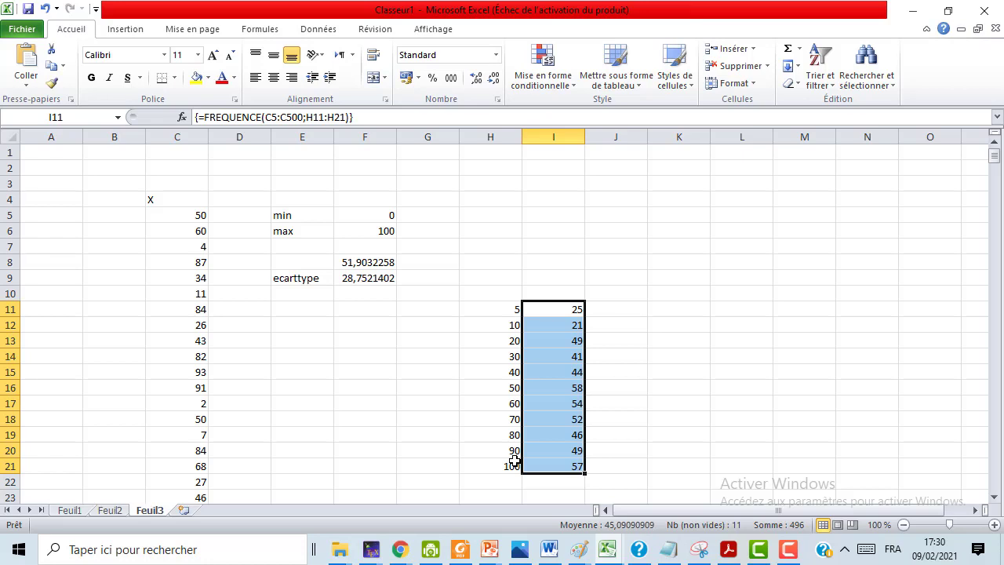
Step: Try the interval label 5-10 in cell G11, and clear that cell again
click(998, 497)
click(998, 497)
click(998, 497)
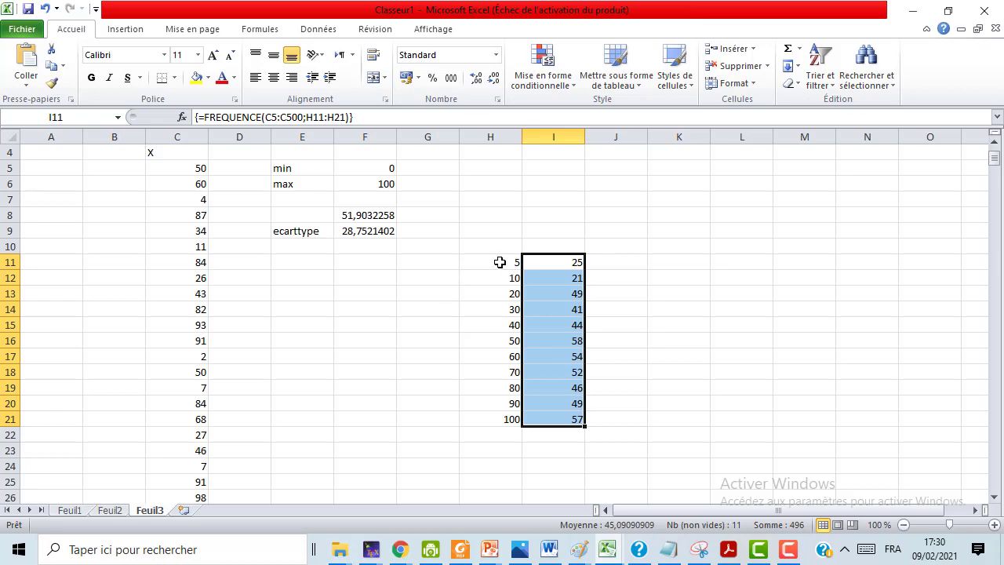
double_click(440, 262)
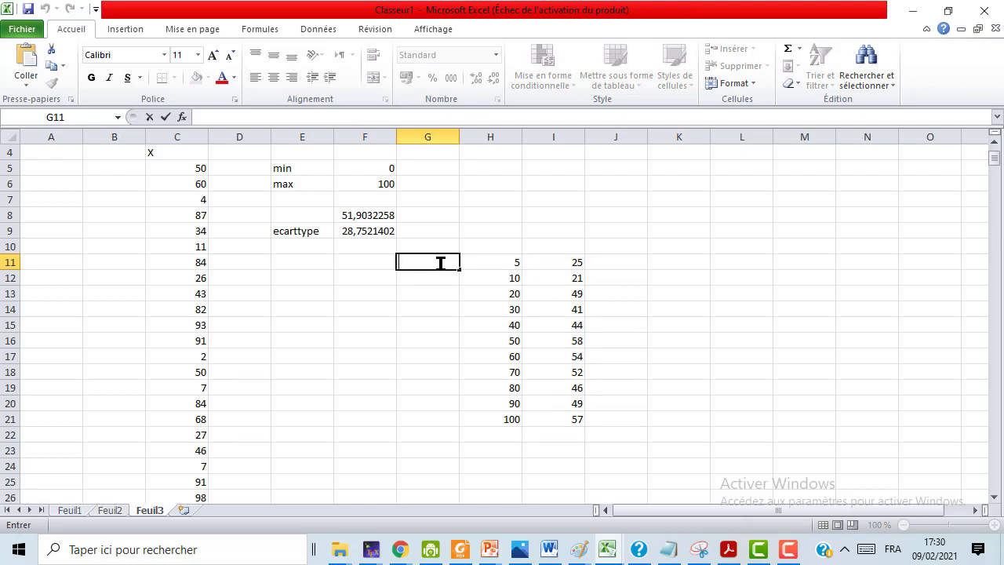
text(5-10)
key(Return)
click(430, 263)
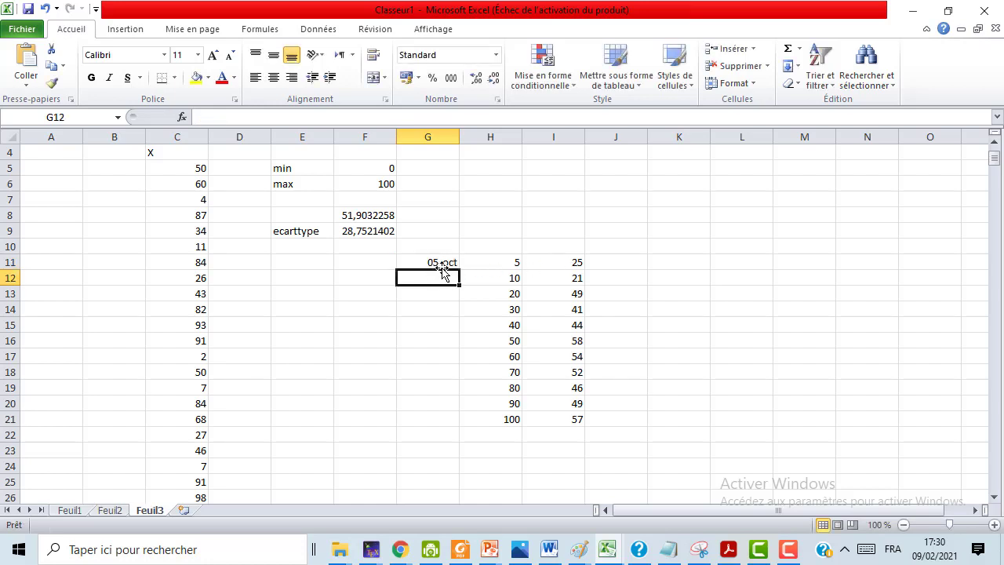
drag(448, 269, 443, 268)
key(Escape)
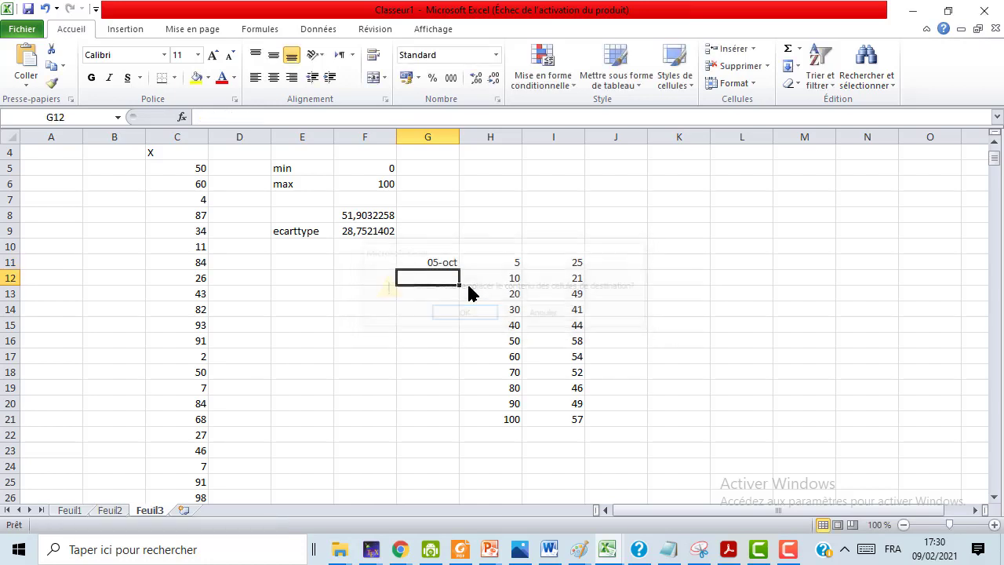
click(454, 262)
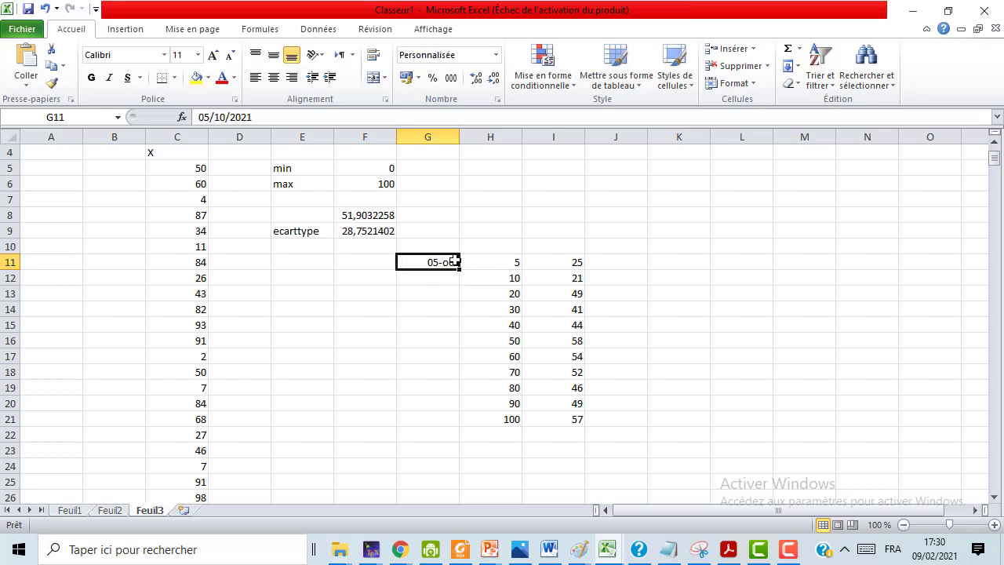
key(Delete)
Step: Add the column headers X in H10 and F in I10 above the frequency table
click(508, 248)
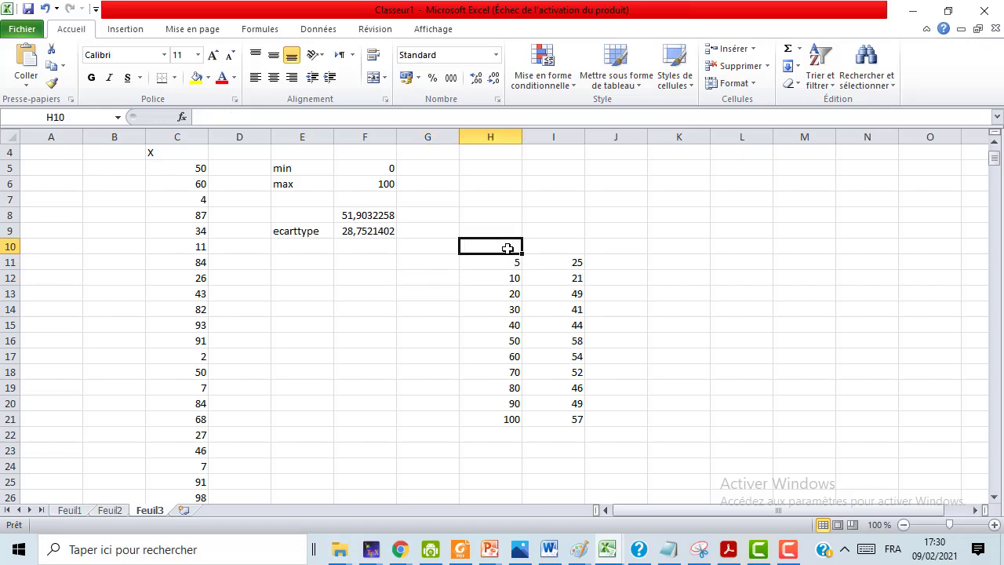
text(X)
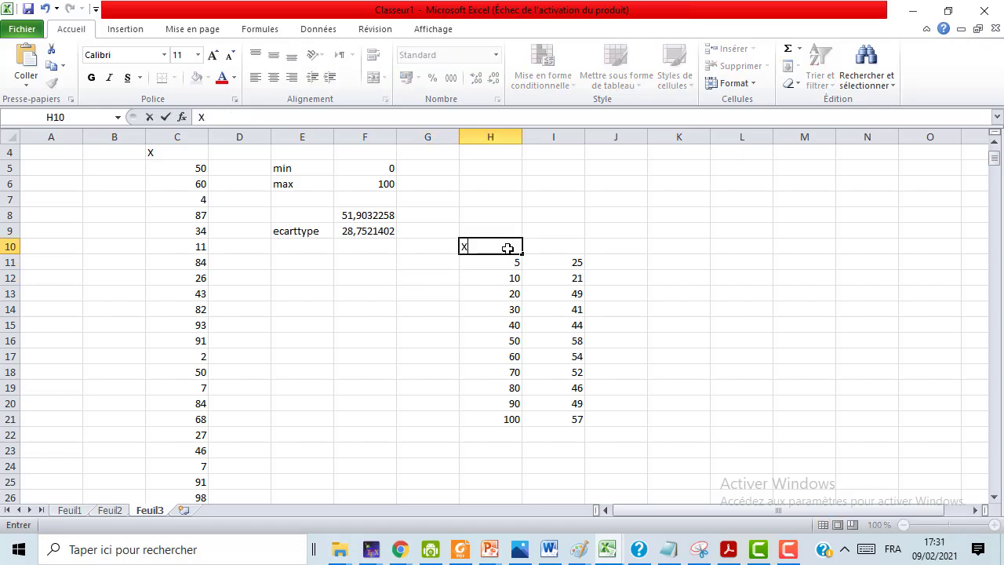
key(Tab)
key(Tab)
key(Left)
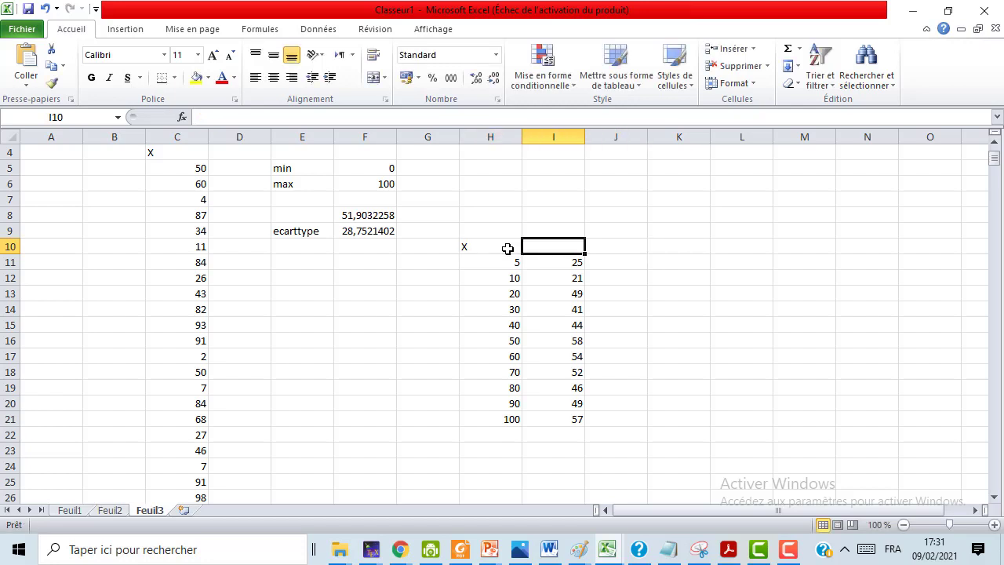
text(F)
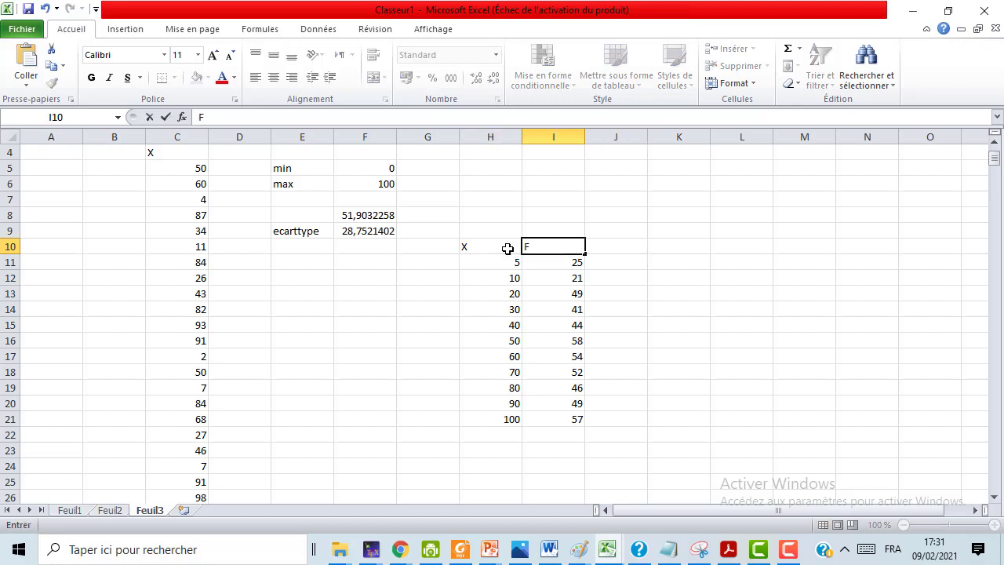
click(703, 295)
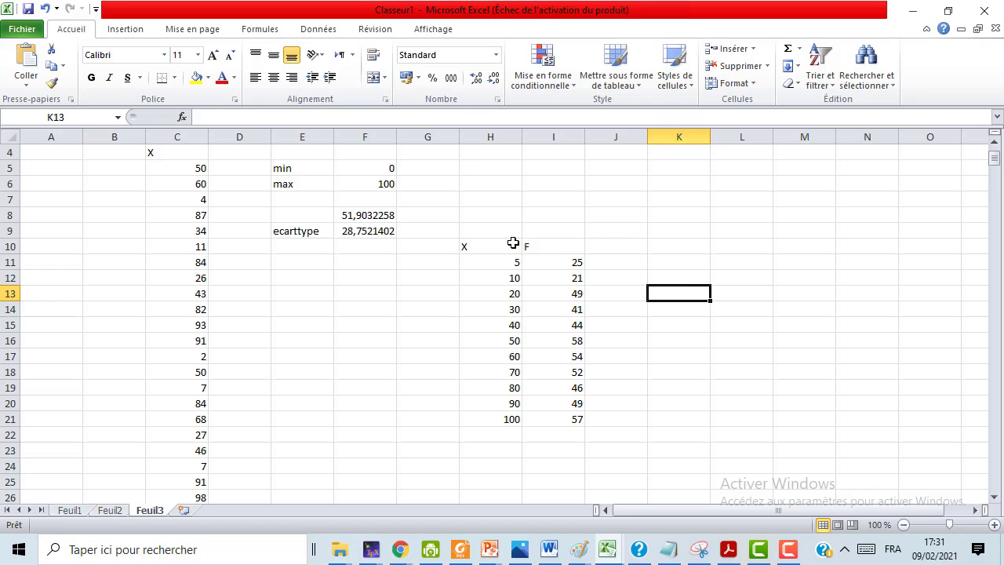
Step: Insert a 2D clustered column chart from I10:I21 and place it beside the frequency table, starting around column M
click(555, 247)
drag(556, 247, 576, 419)
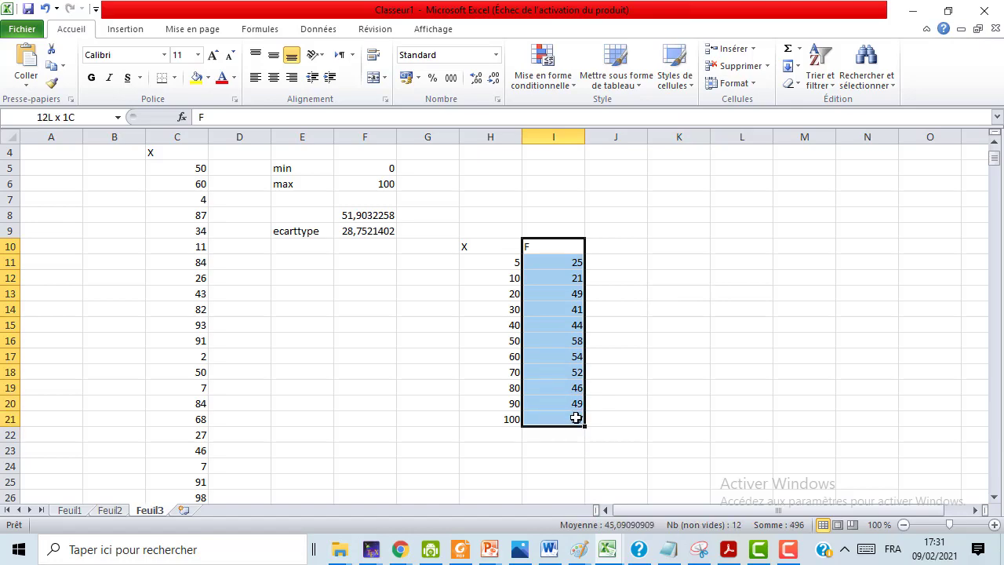
click(142, 33)
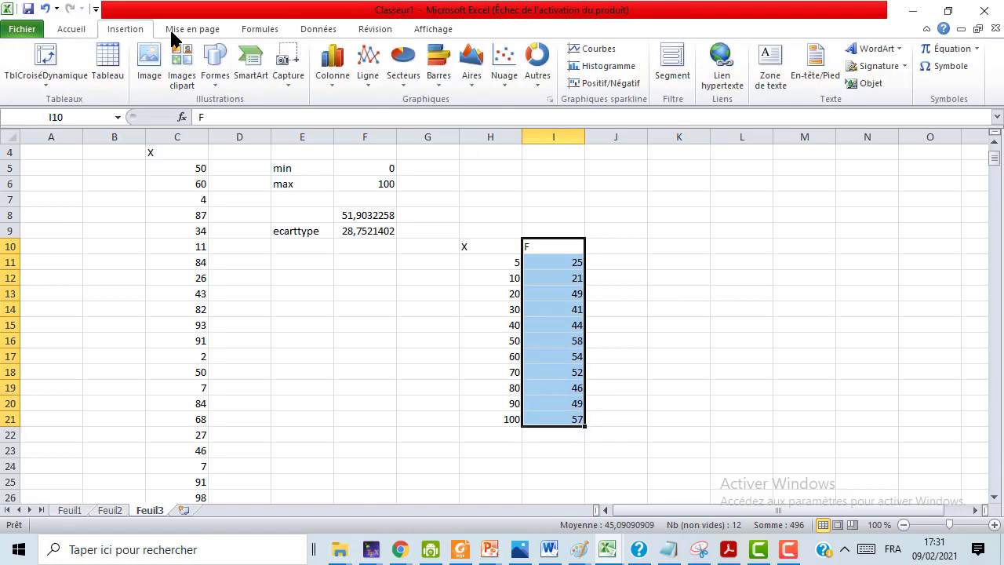
click(331, 79)
click(342, 134)
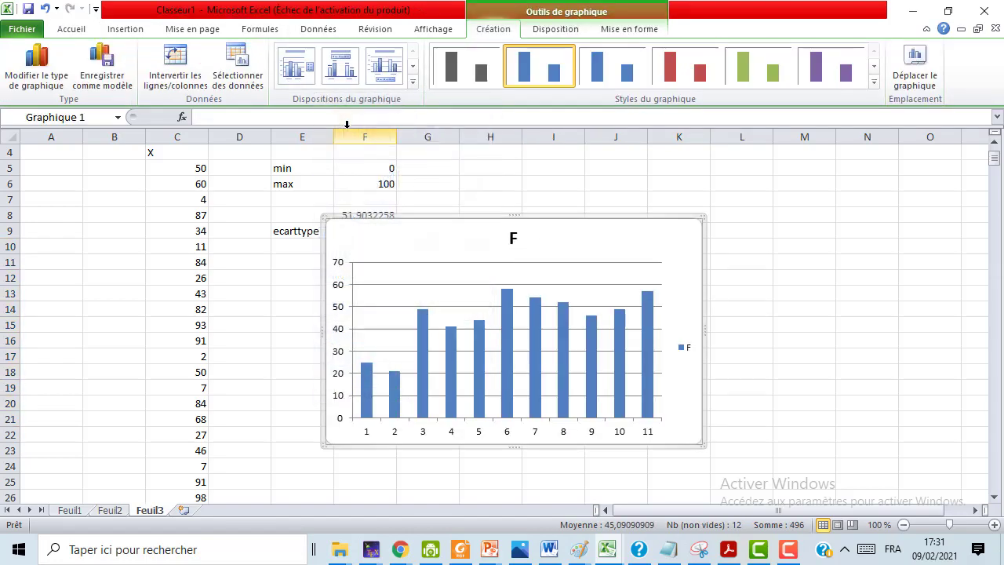
drag(484, 243, 830, 207)
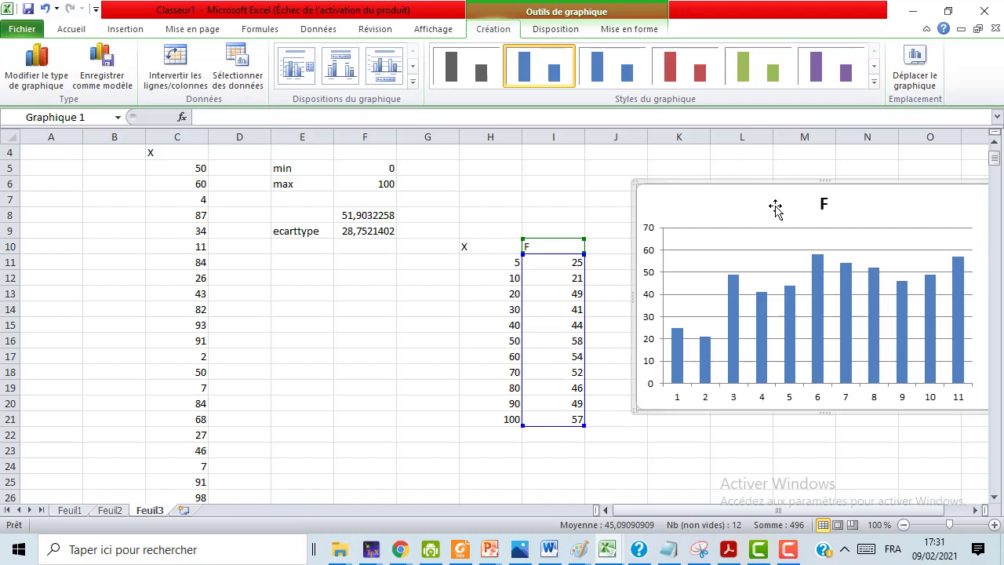
drag(775, 206, 906, 203)
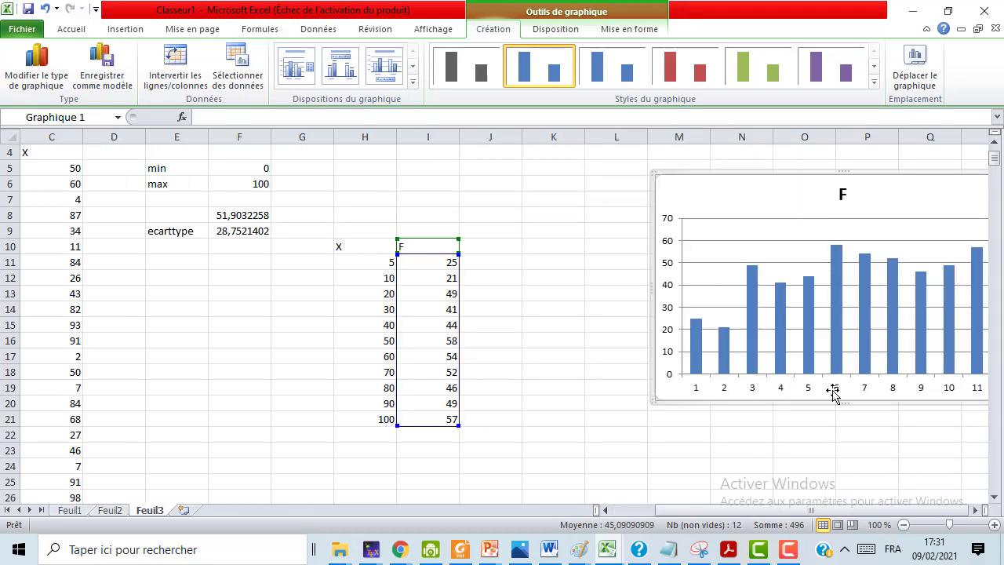
Step: Set the chart's horizontal axis labels to the range H11:H21, and deselect the chart
right_click(791, 388)
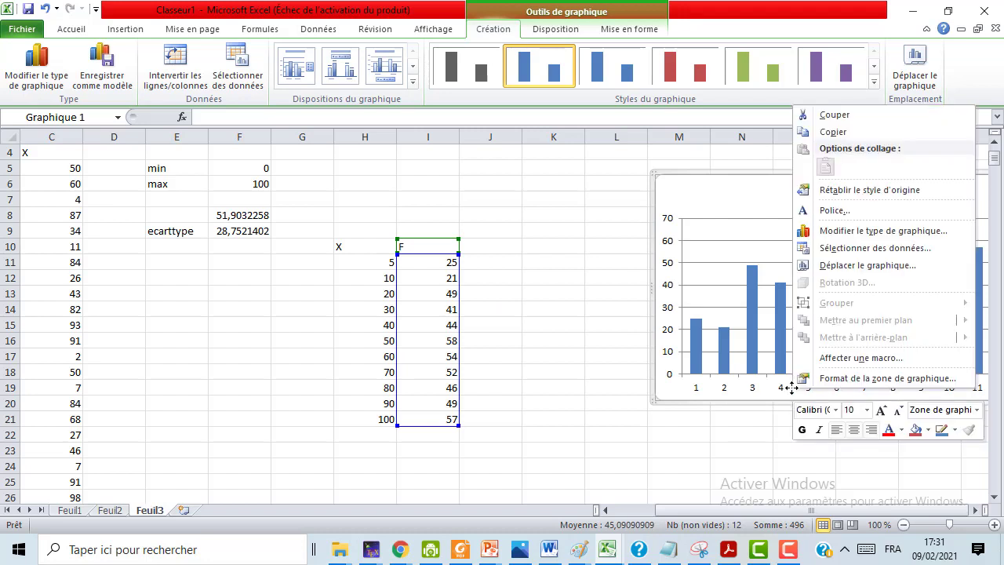
click(919, 250)
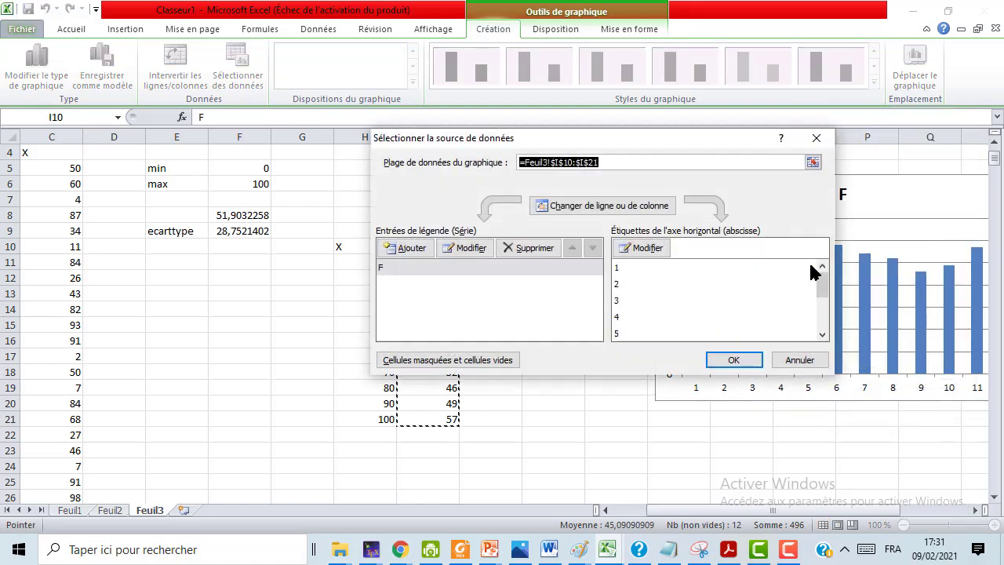
click(652, 252)
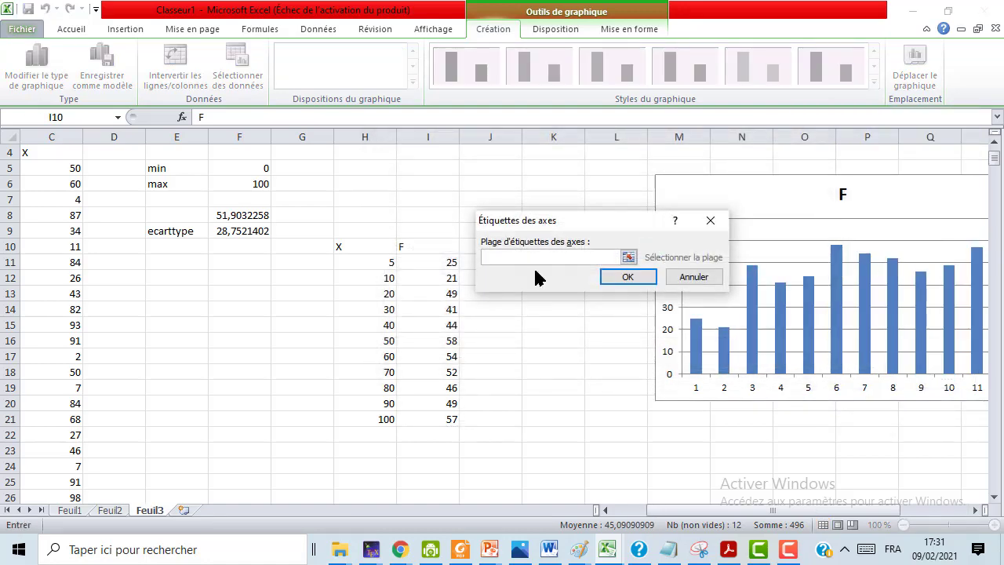
drag(384, 262, 377, 420)
click(627, 276)
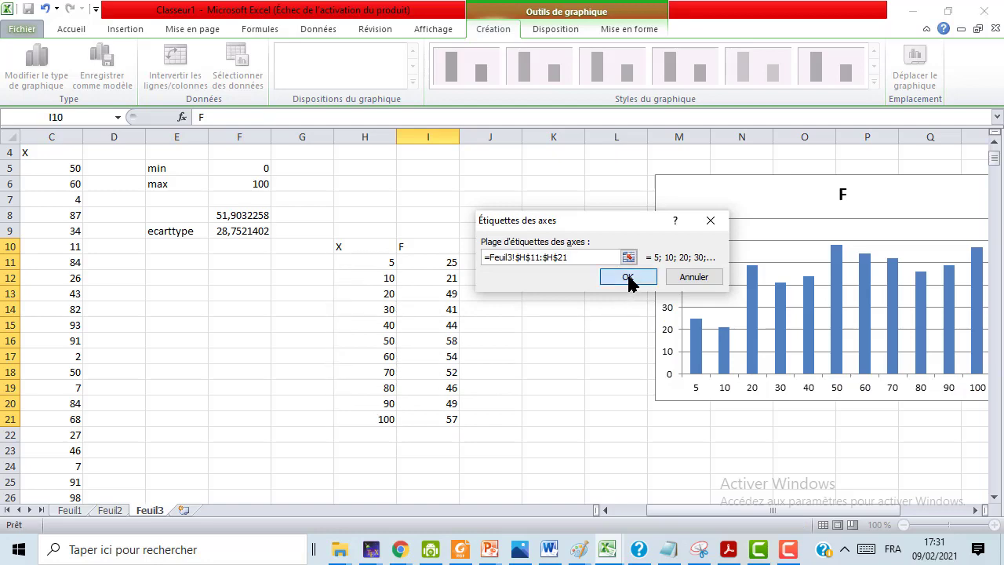
mouse_move(725, 362)
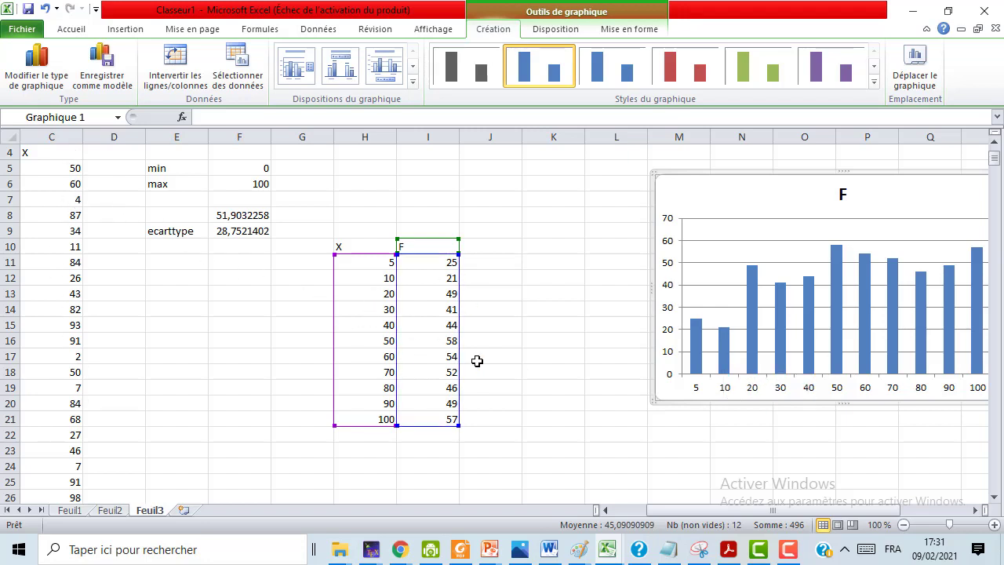
click(578, 345)
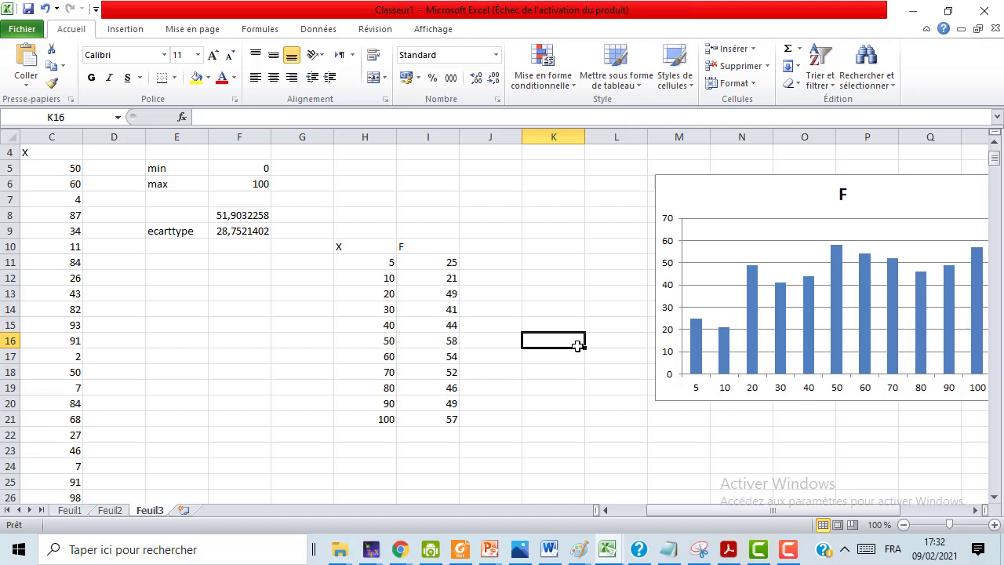
click(785, 555)
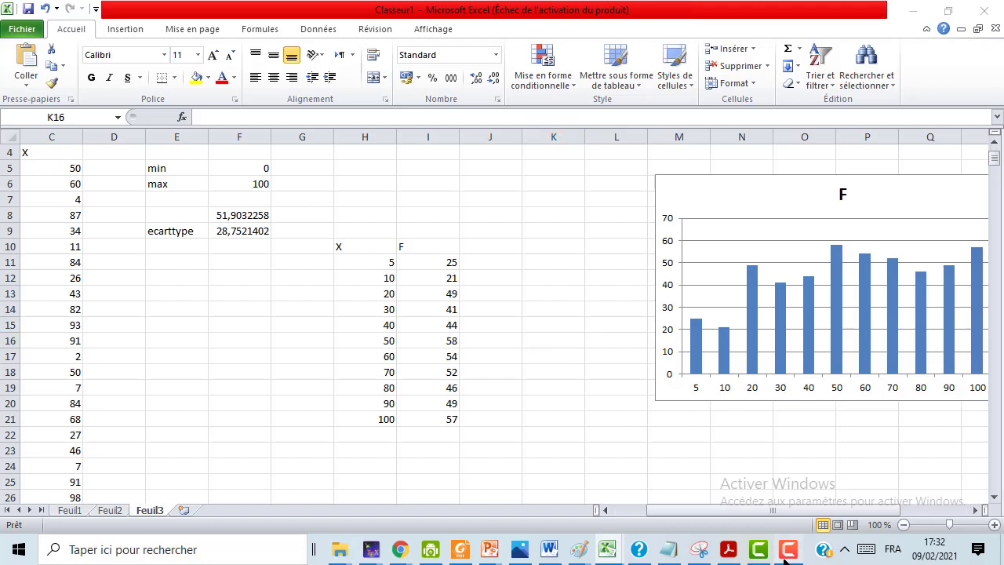